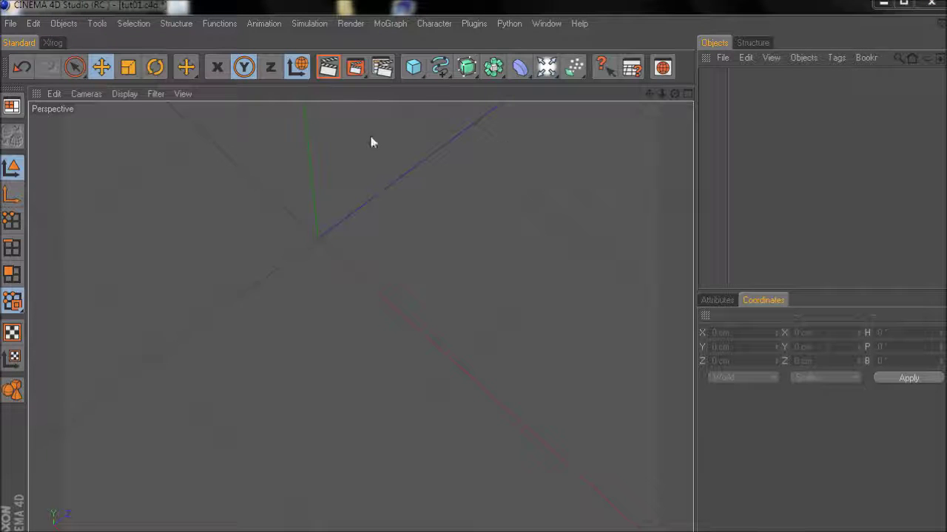
# - Add a plane primitive and give it a Display tag with the Gouraud Shading mode override enabled
pyautogui.moveTo(412, 76); pyautogui.dragTo(527, 104)
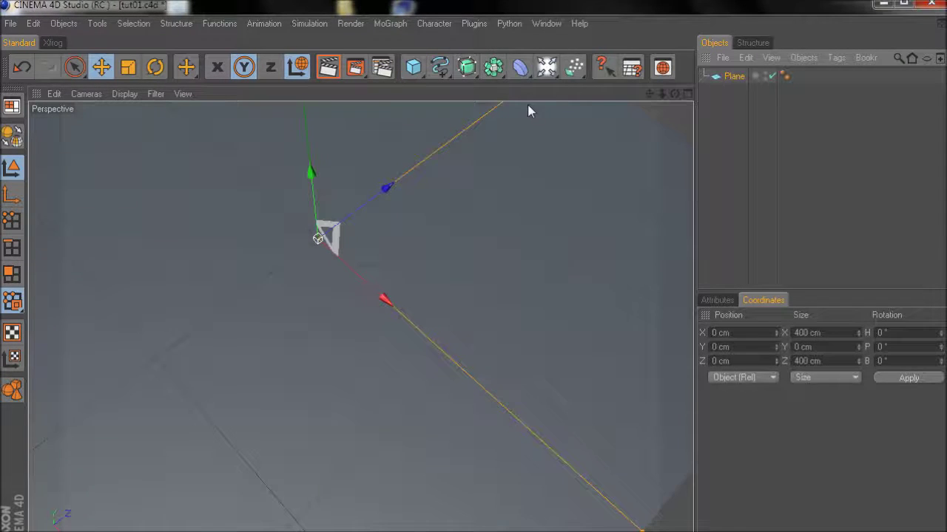
pyautogui.rightClick(736, 79)
pyautogui.moveTo(783, 86)
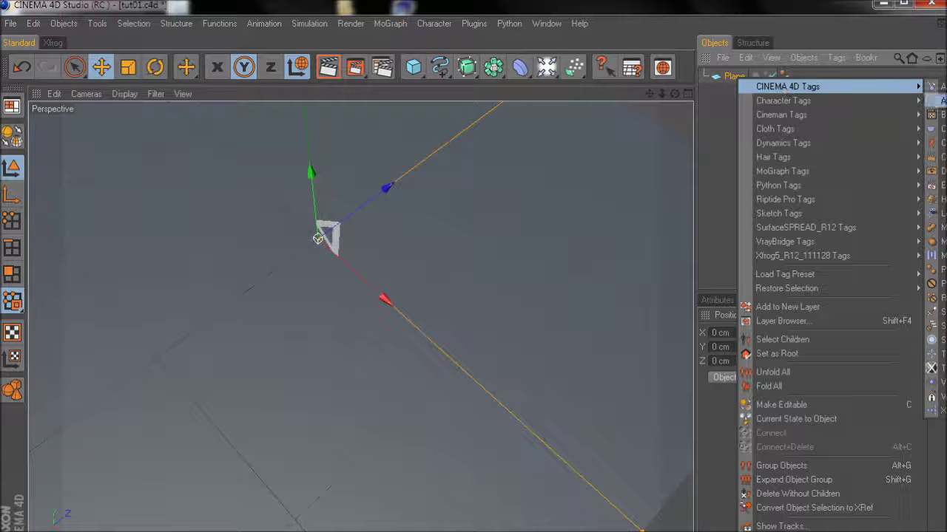
pyautogui.click(938, 164)
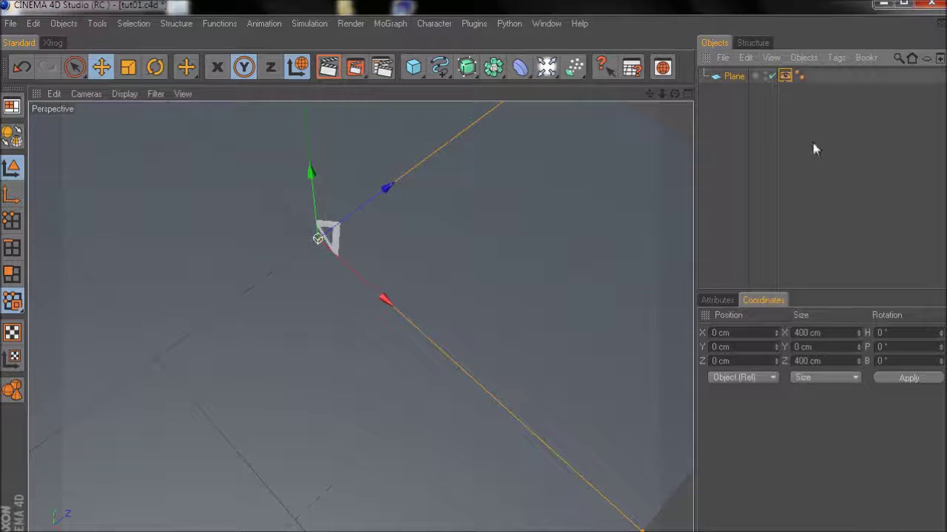
pyautogui.click(721, 299)
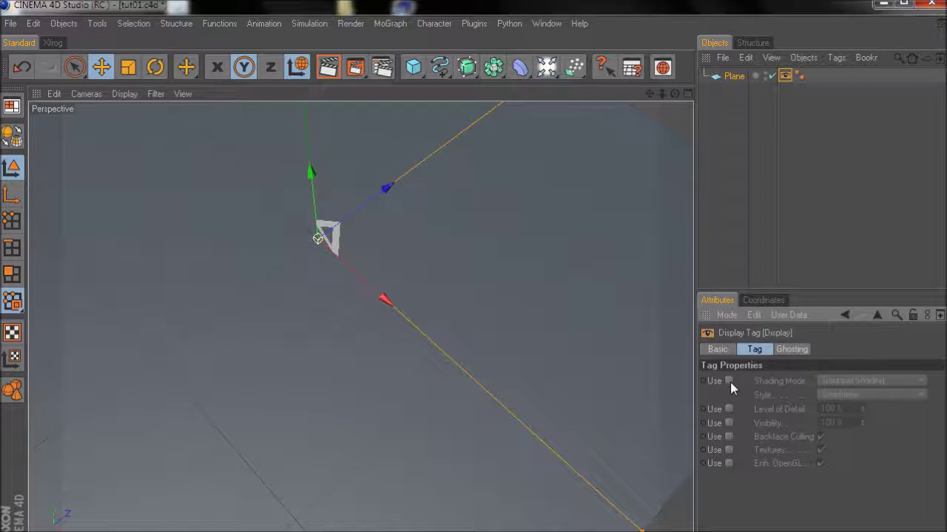
pyautogui.click(728, 381)
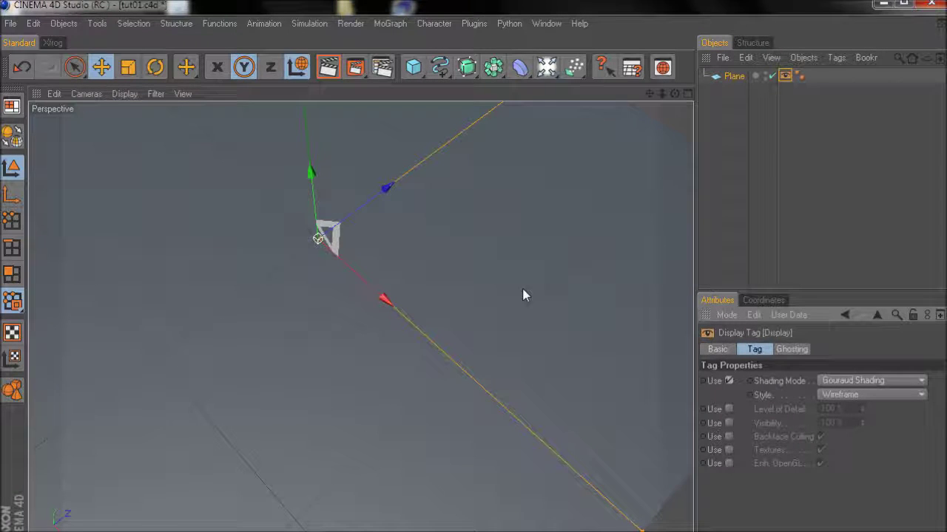
# - Create a new material and name it Lichen
pyautogui.middleClick(540, 266)
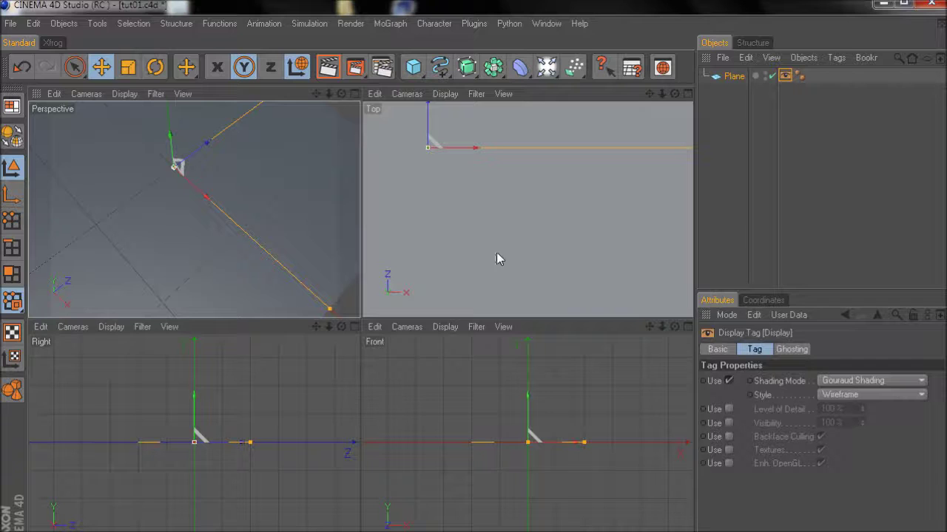
pyautogui.scroll(-6, 505, 229)
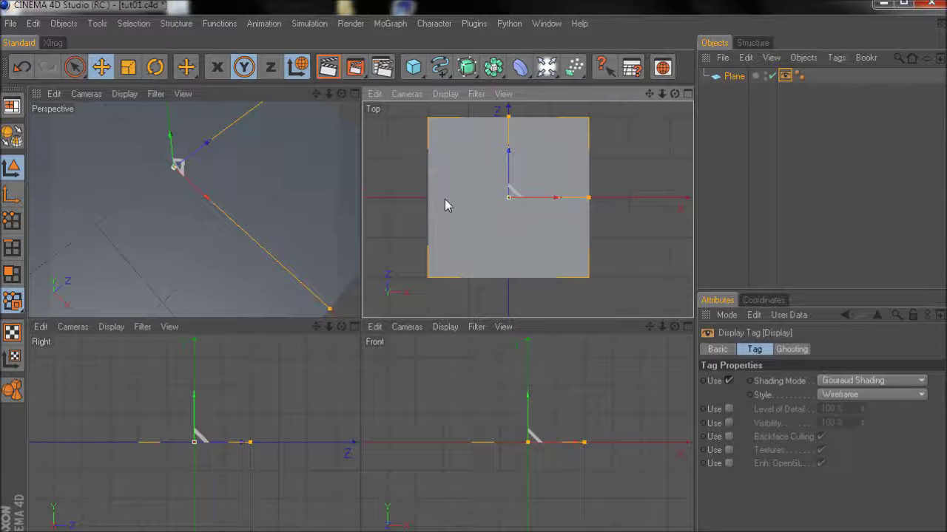
pyautogui.middleClick(339, 185)
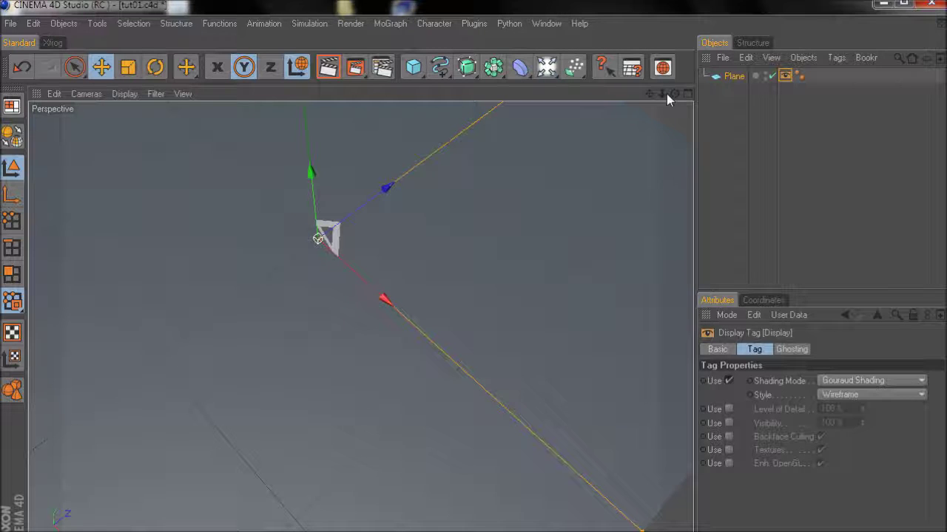
pyautogui.click(318, 238)
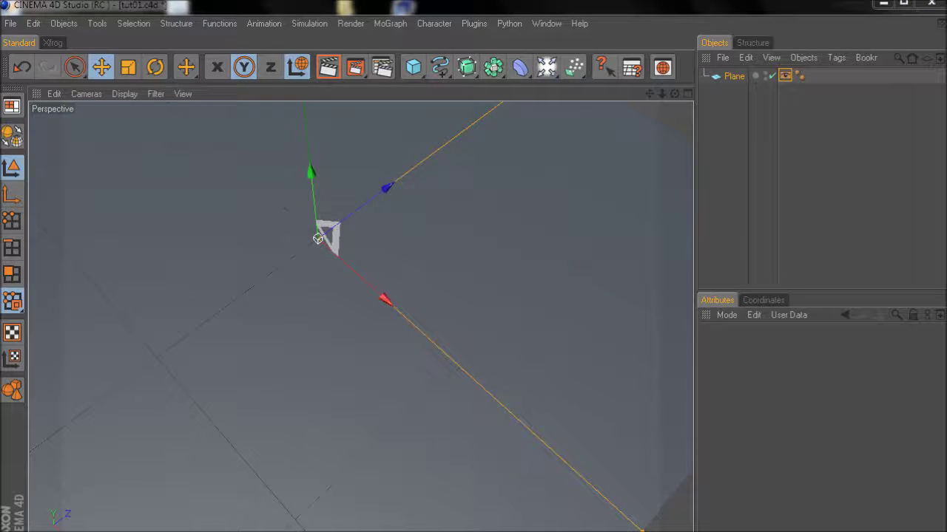
pyautogui.moveTo(946, 356); pyautogui.dragTo(245, 292)
pyautogui.click(230, 309)
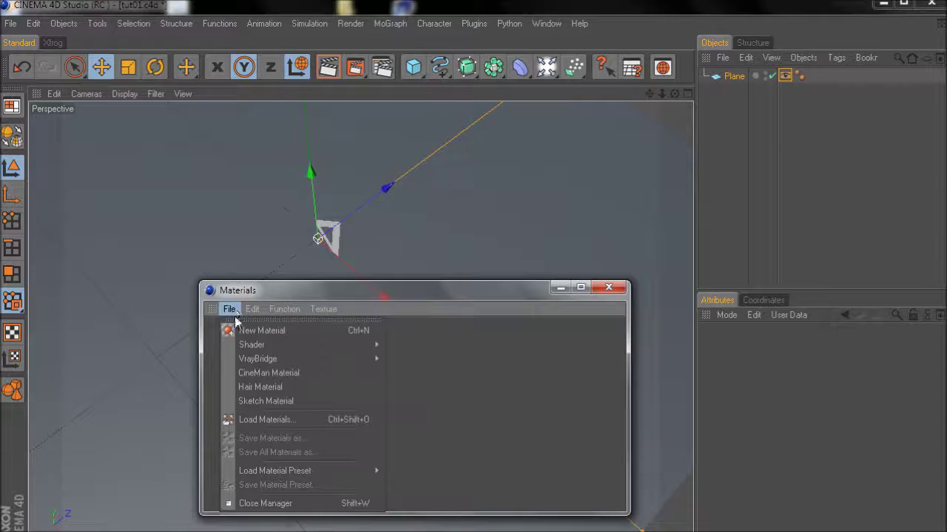
pyautogui.click(262, 330)
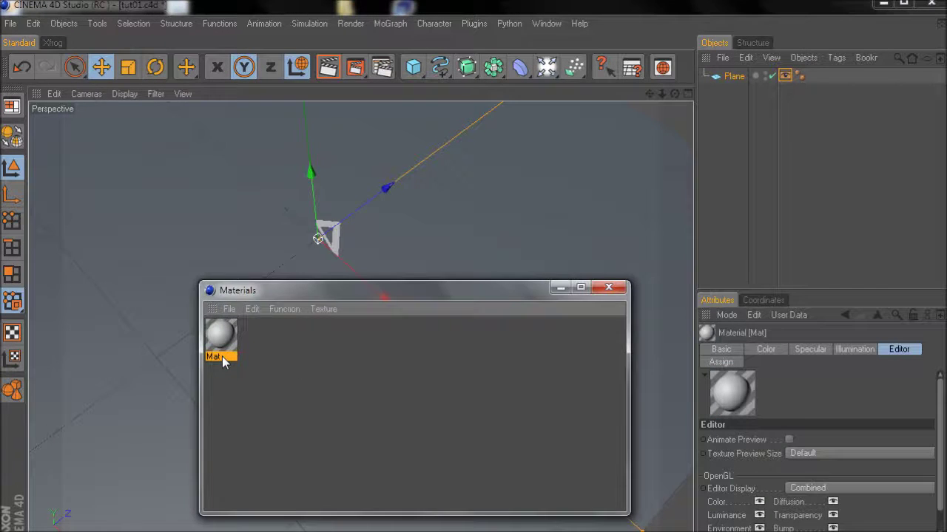
pyautogui.doubleClick(222, 358)
pyautogui.write('Lic')
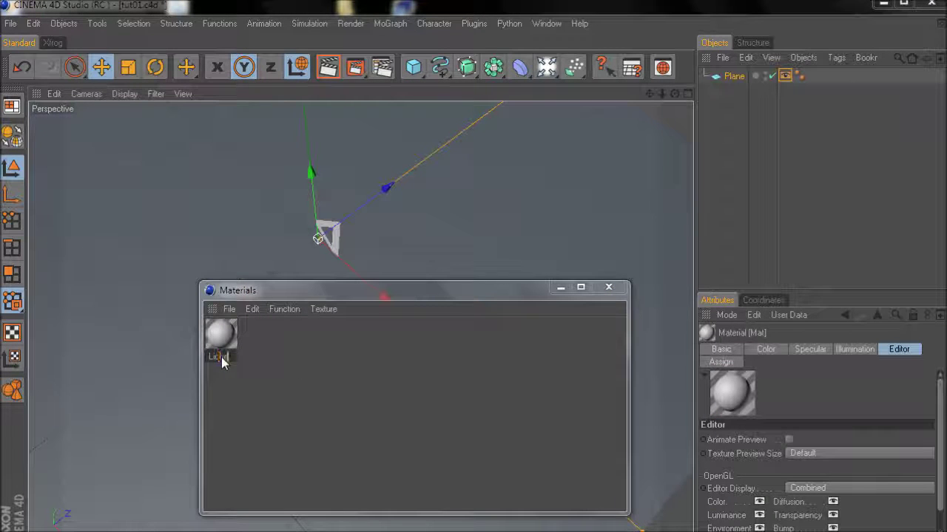
pyautogui.write('hen')
pyautogui.press('Return')
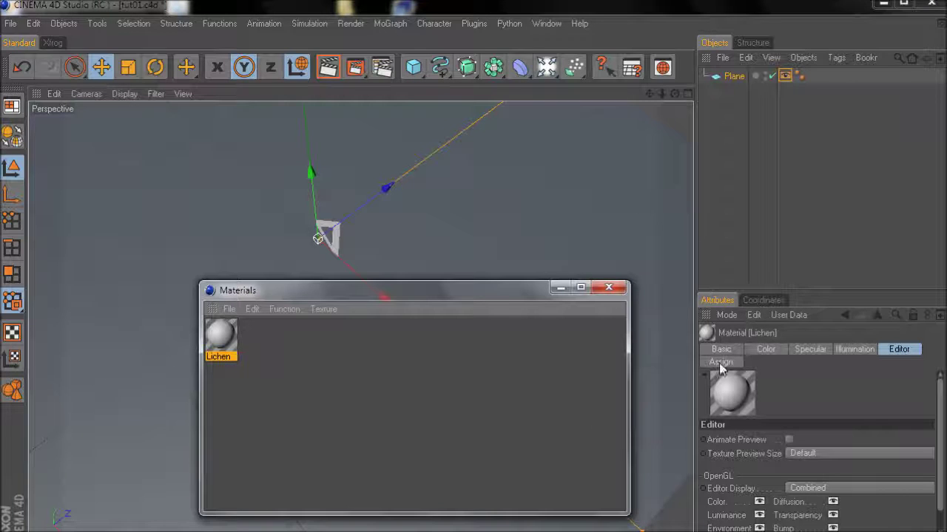
# - Load lichen01.tif as the Color channel texture of the Lichen material
pyautogui.click(765, 349)
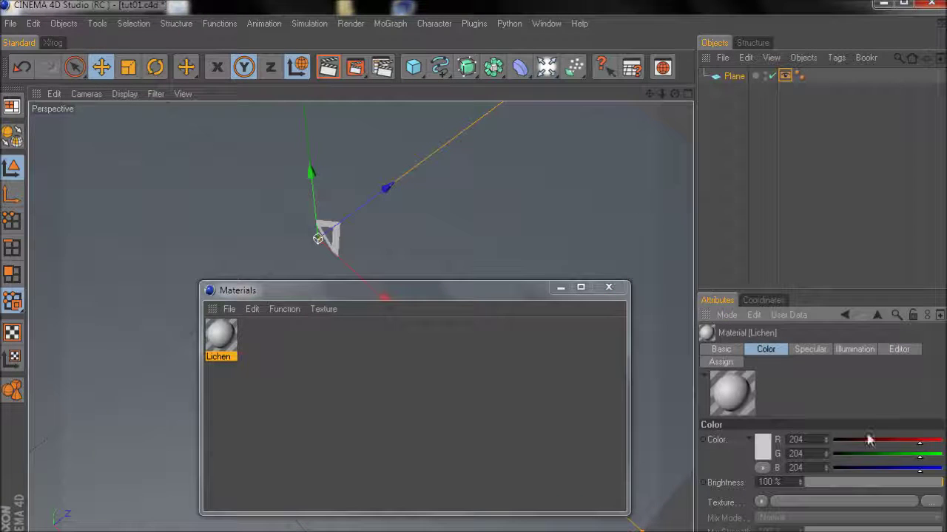
pyautogui.click(933, 502)
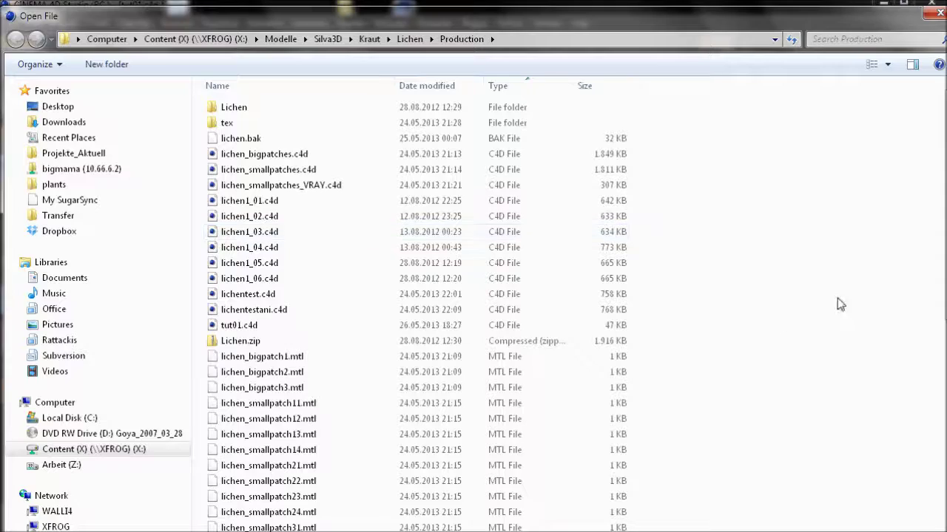
pyautogui.scroll(-15, 840, 304)
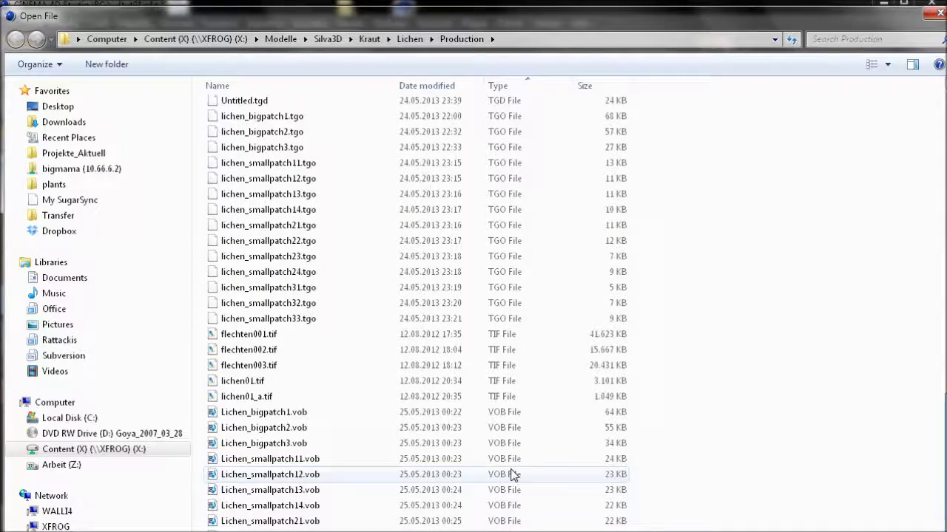
pyautogui.doubleClick(248, 382)
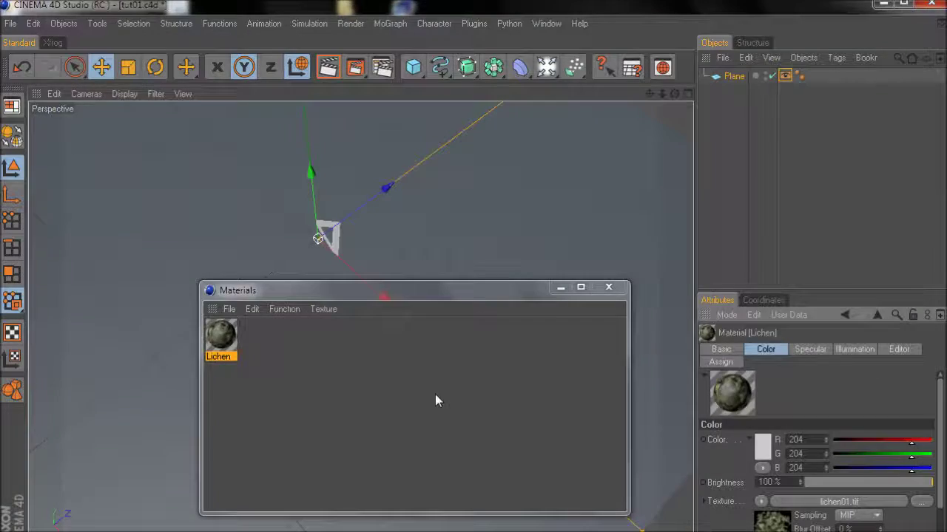
# - Disable the Lichen material's Specular channel and apply the material to the plane
pyautogui.click(721, 350)
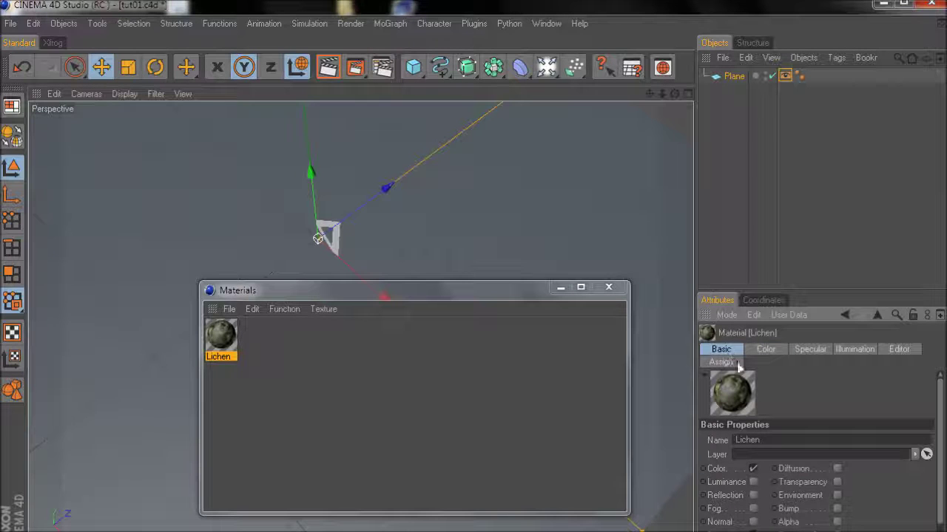
pyautogui.click(753, 531)
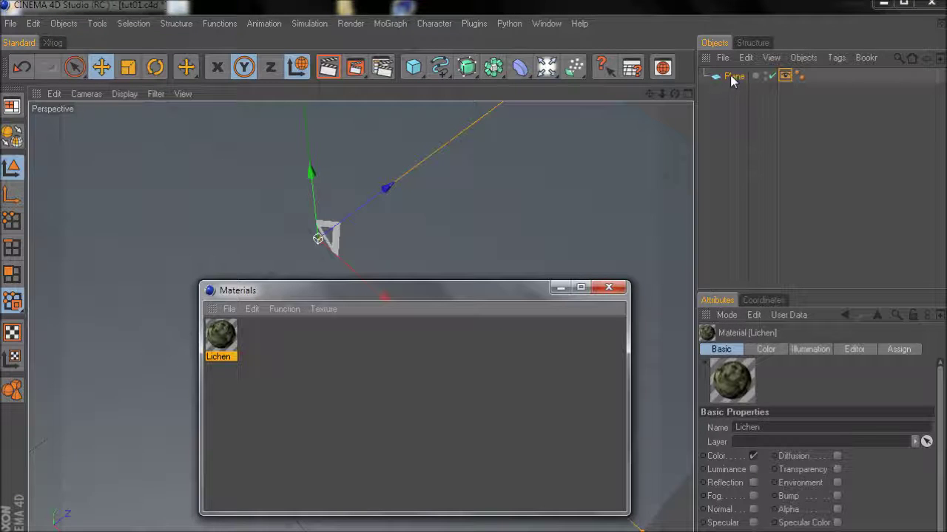
pyautogui.moveTo(730, 80); pyautogui.dragTo(733, 77)
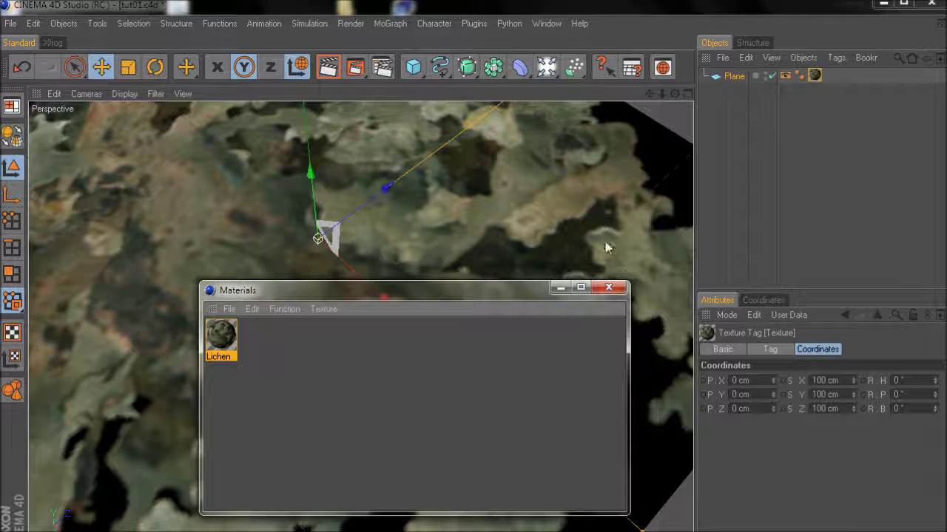
pyautogui.click(608, 287)
# - Set the Lichen material's texture preview size to 1024x1024 (4 MB)
pyautogui.scroll(-9, 515, 315)
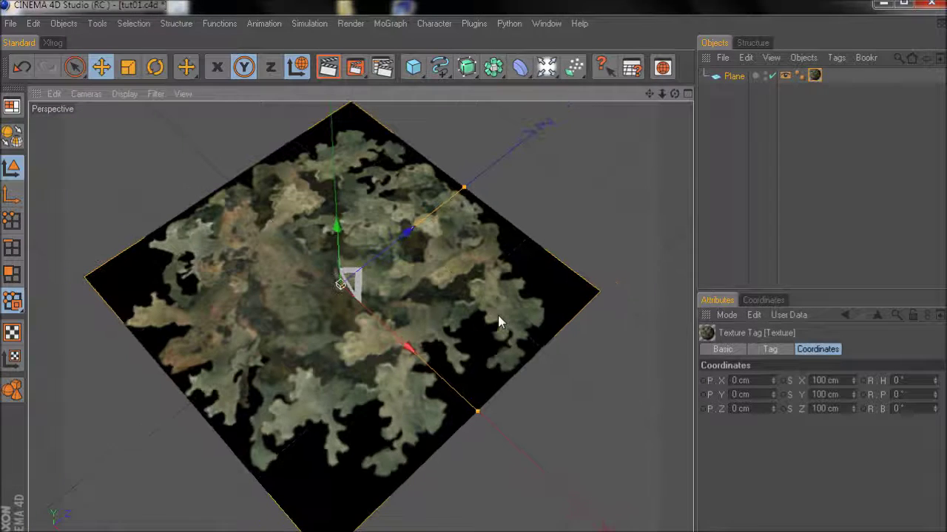
pyautogui.keyDown('alt'); pyautogui.moveTo(536, 268); pyautogui.dragTo(547, 321); pyautogui.keyUp('alt')
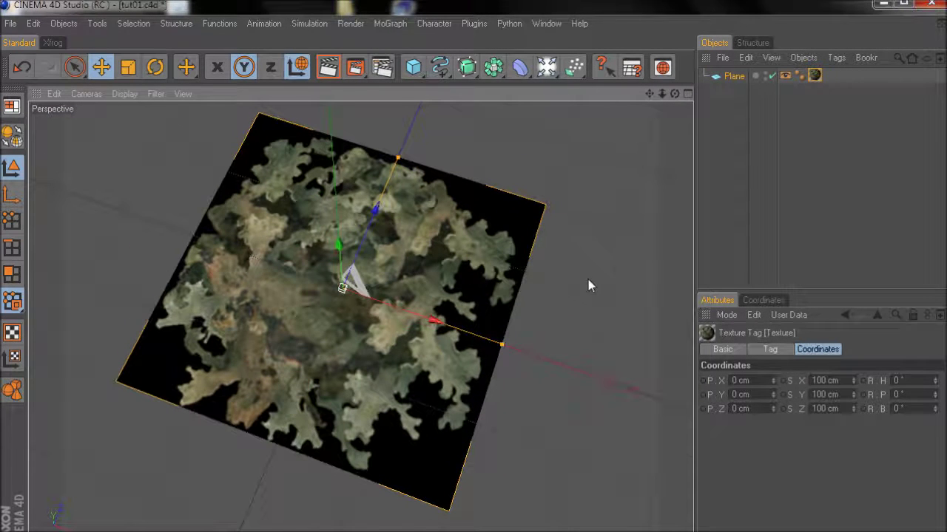
pyautogui.click(815, 76)
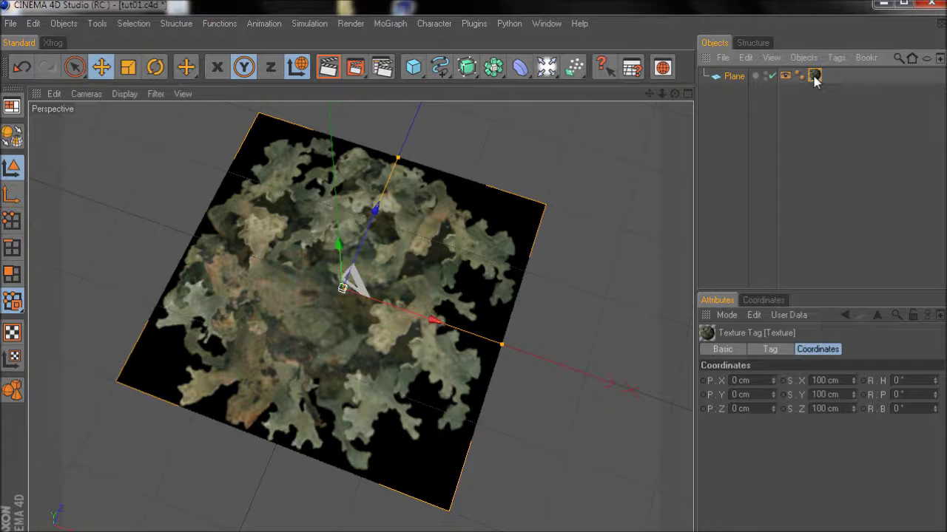
pyautogui.click(862, 351)
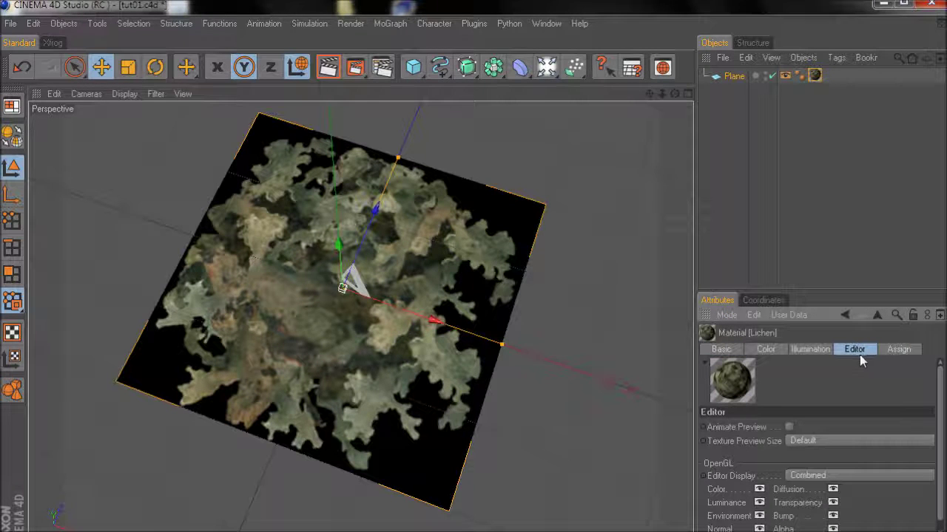
pyautogui.click(813, 440)
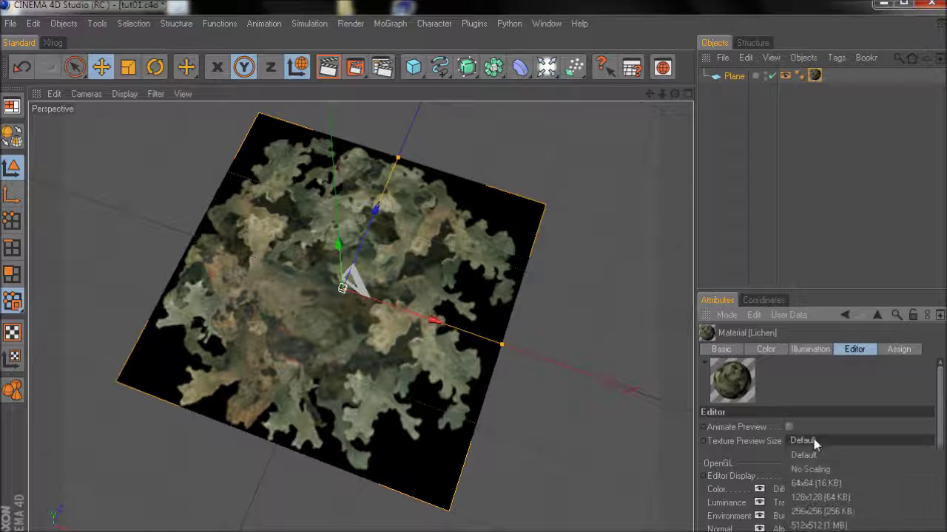
pyautogui.click(821, 531)
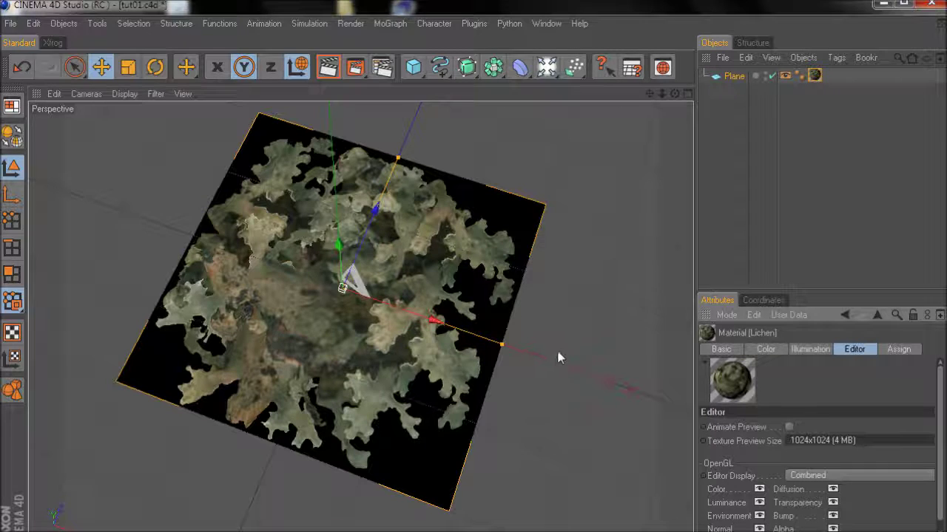
# - Add an empty polygon object and activate point editing for it in the Top view
pyautogui.keyDown('alt'); pyautogui.moveTo(560, 311); pyautogui.dragTo(549, 321); pyautogui.keyUp('alt')
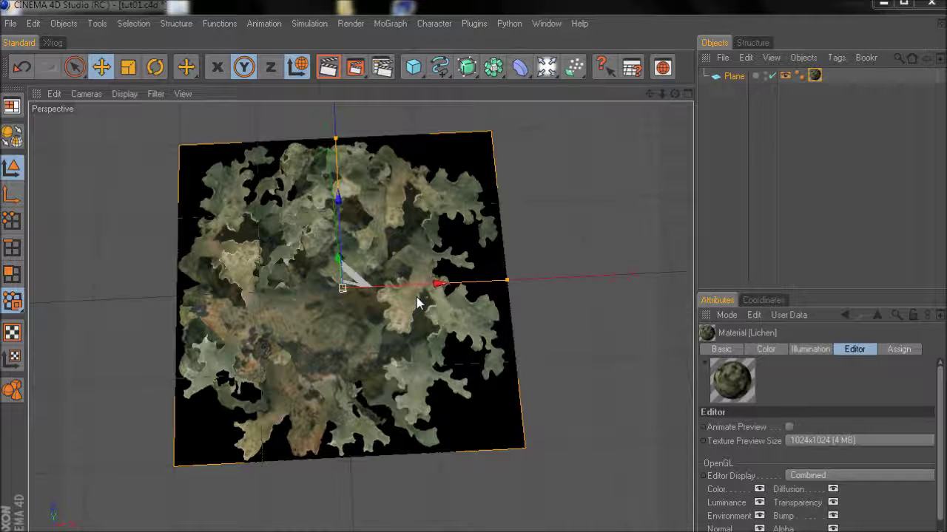
pyautogui.click(63, 23)
pyautogui.click(80, 60)
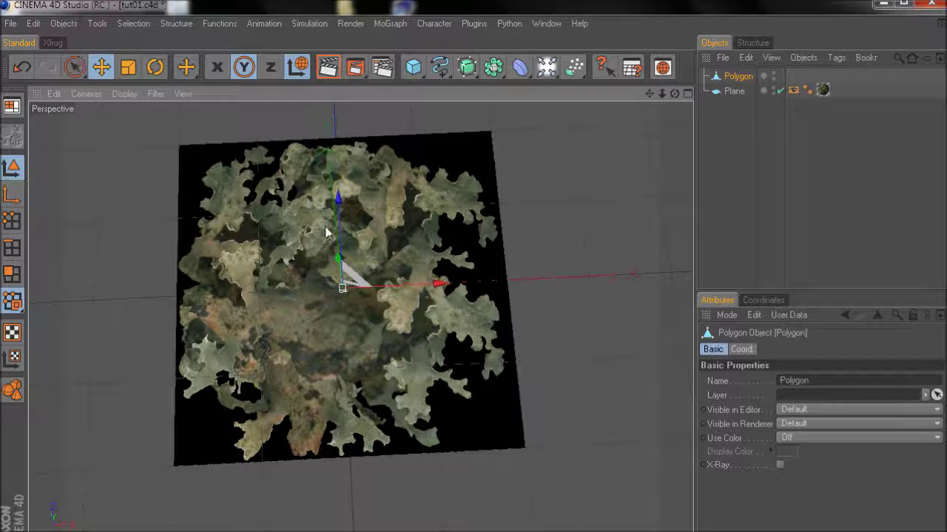
pyautogui.middleClick(426, 301)
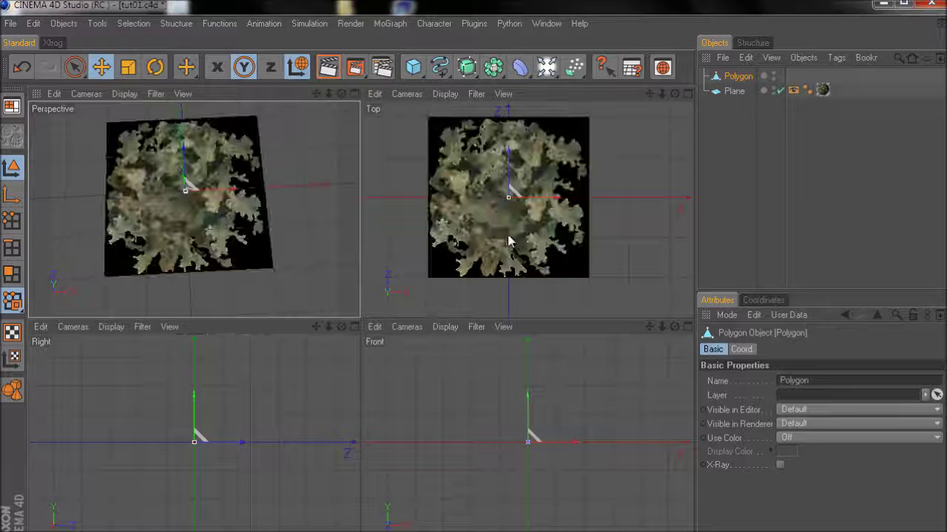
pyautogui.middleClick(446, 235)
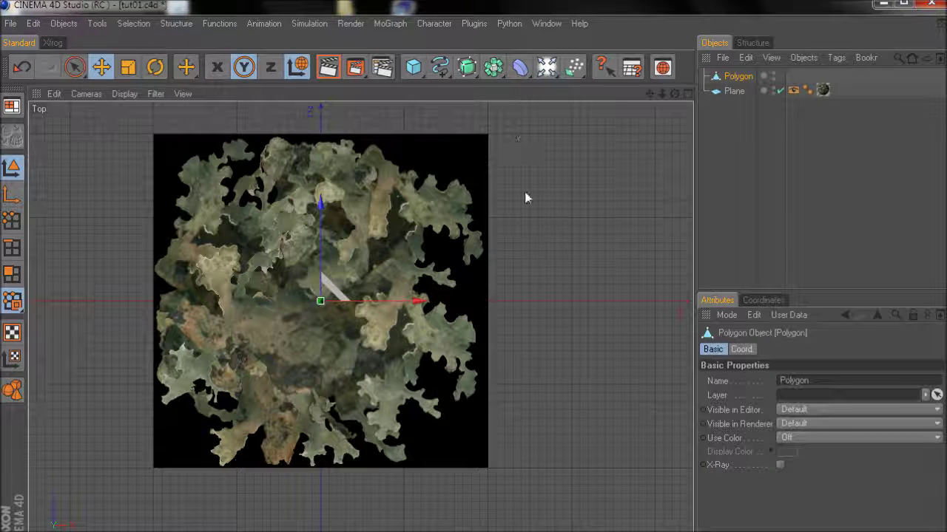
pyautogui.click(12, 221)
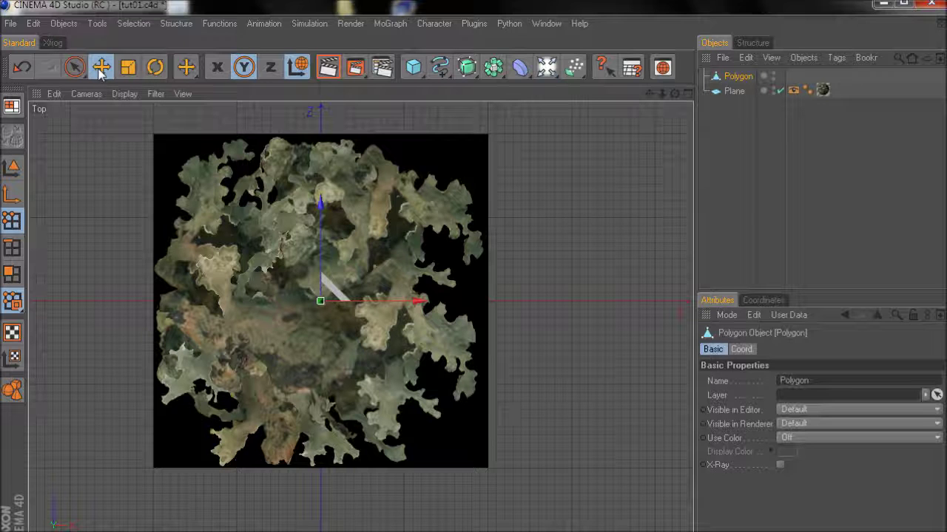
# - Add paired points to the polygon object along both edges of the pale lobe near the lichen's centre in the Top view
pyautogui.scroll(2, 570, 320)
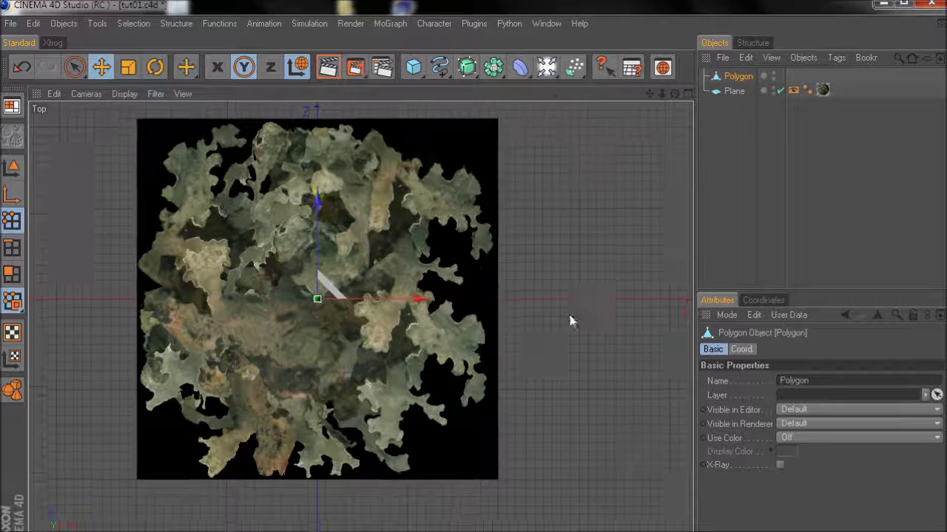
pyautogui.scroll(4, 569, 320)
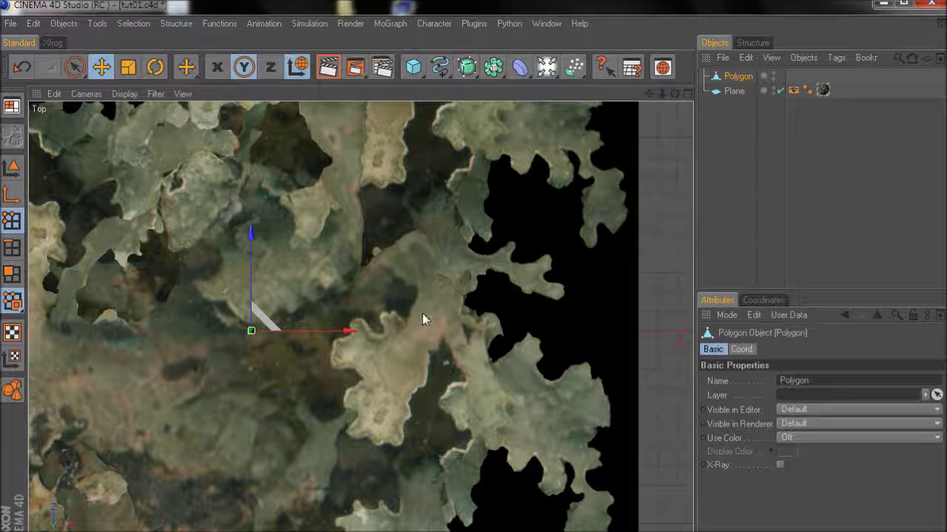
pyautogui.keyDown('ctrl'); pyautogui.click(422, 313); pyautogui.keyUp('ctrl')
pyautogui.keyDown('ctrl'); pyautogui.click(437, 325); pyautogui.keyUp('ctrl')
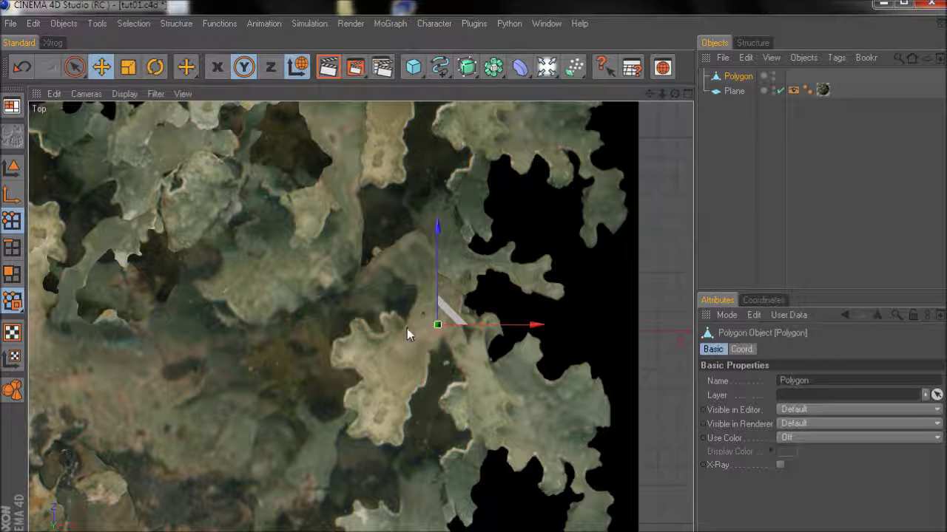
pyautogui.moveTo(437, 325); pyautogui.dragTo(360, 372)
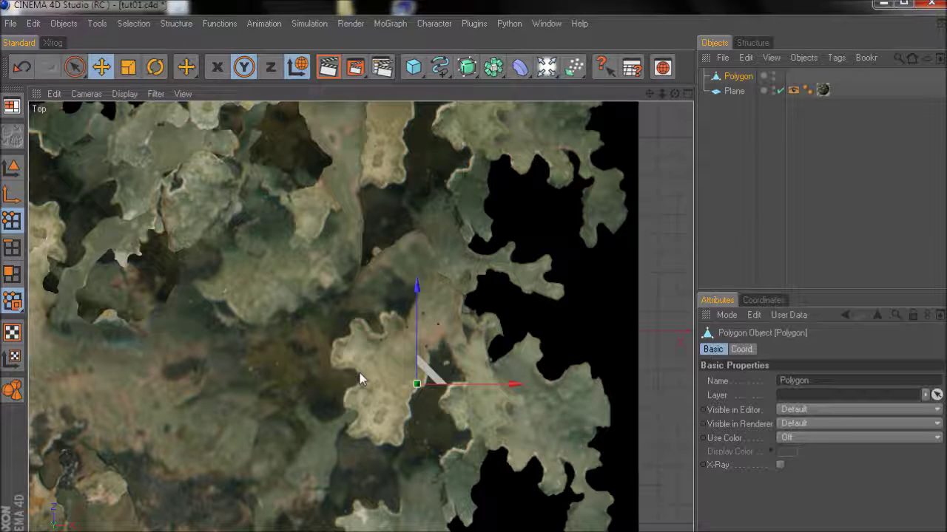
pyautogui.keyDown('ctrl'); pyautogui.click(360, 373); pyautogui.keyUp('ctrl')
pyautogui.keyDown('ctrl'); pyautogui.click(408, 398); pyautogui.keyUp('ctrl')
pyautogui.keyDown('ctrl'); pyautogui.click(359, 412); pyautogui.keyUp('ctrl')
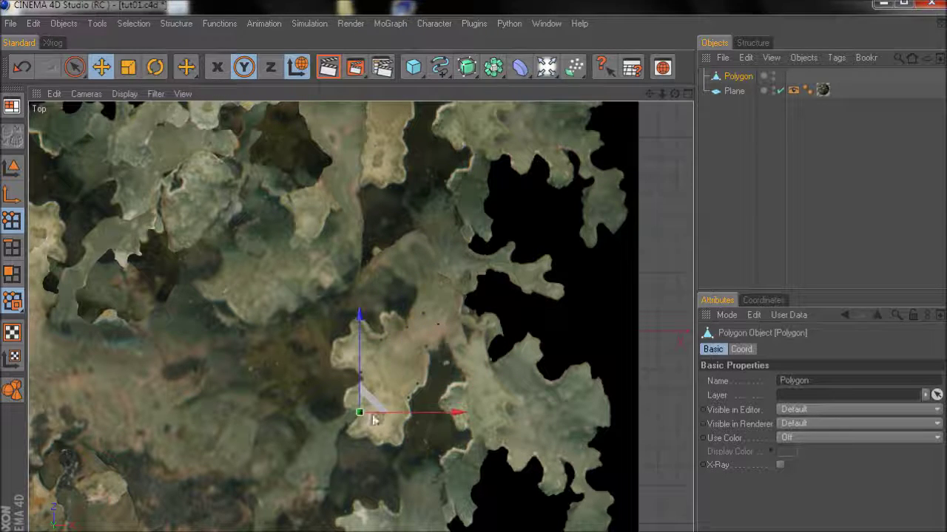
pyautogui.keyDown('ctrl'); pyautogui.click(399, 423); pyautogui.keyUp('ctrl')
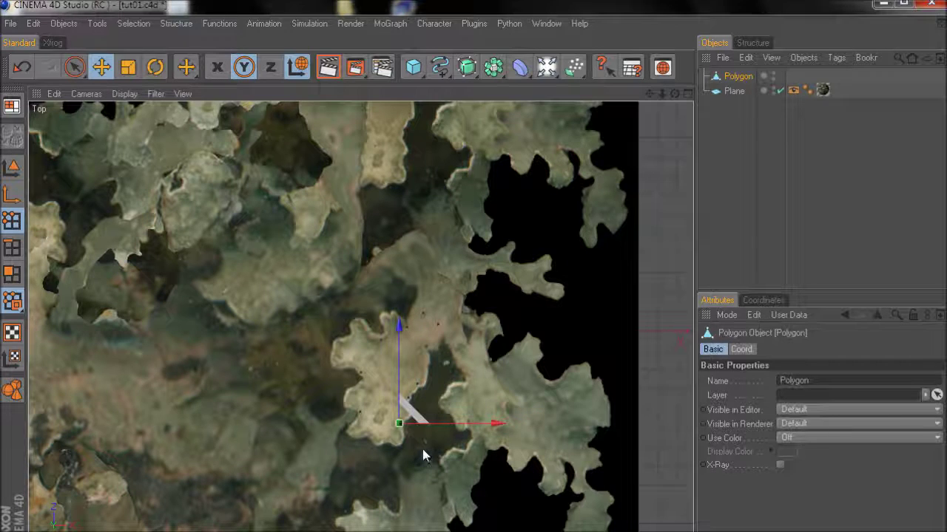
# - Bridge the paired points into a strip of polygons running the length of the pale lobe
pyautogui.press('b')
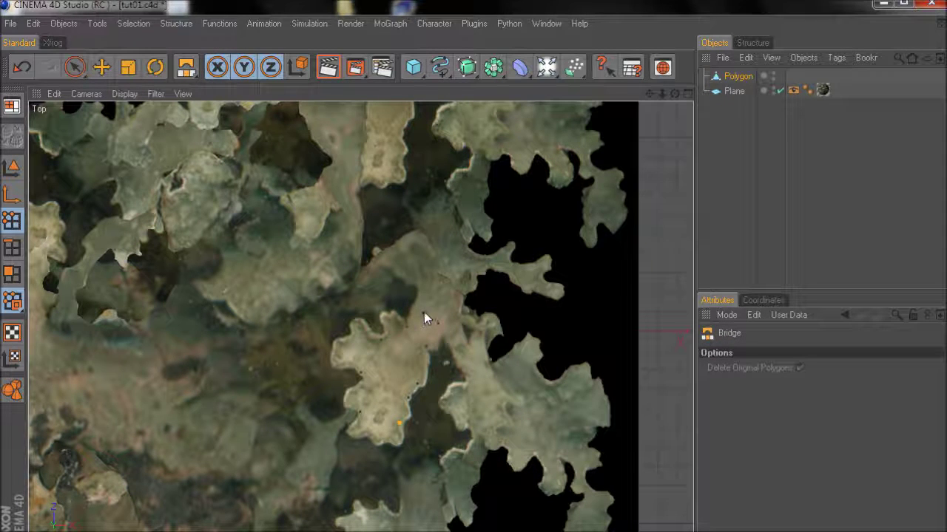
pyautogui.moveTo(423, 355); pyautogui.dragTo(420, 384)
pyautogui.moveTo(362, 374); pyautogui.dragTo(409, 397)
# - Examine the bridged strip in the Perspective view and its position within the whole lichen in the Top view
pyautogui.middleClick(504, 401)
pyautogui.middleClick(271, 241)
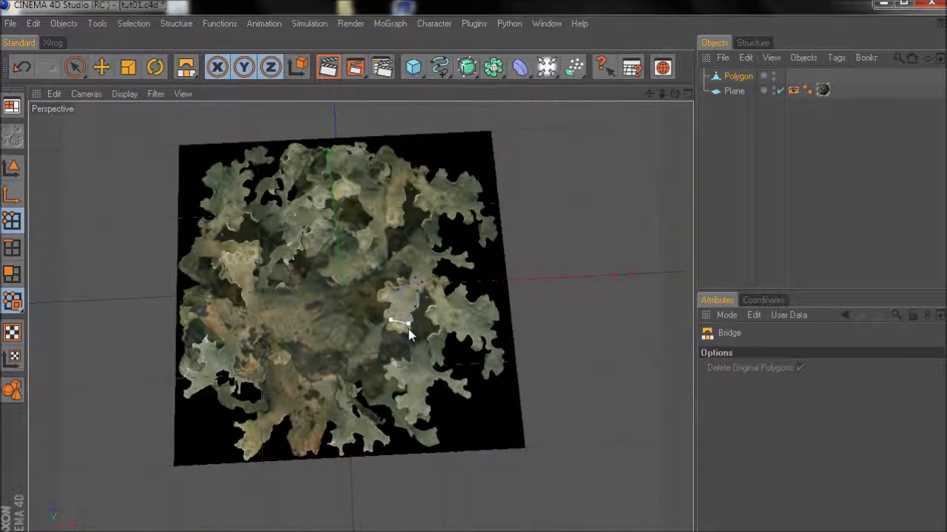
pyautogui.keyDown('alt'); pyautogui.moveTo(454, 345); pyautogui.dragTo(549, 321); pyautogui.keyUp('alt')
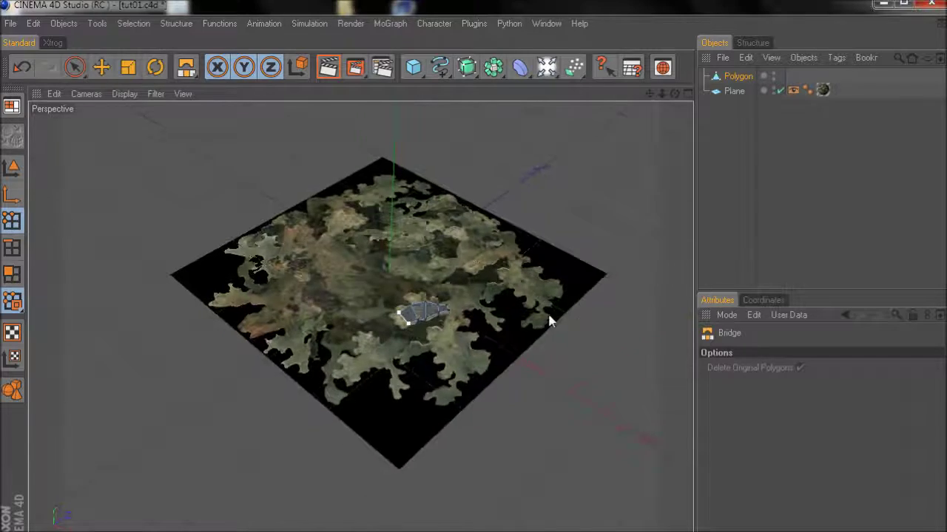
pyautogui.moveTo(549, 321)
pyautogui.keyDown('alt'); pyautogui.mouseDown(button='right')
pyautogui.moveTo(570, 321)
pyautogui.moveTo(550, 321)
pyautogui.mouseUp(button='right'); pyautogui.keyUp('alt')
pyautogui.keyDown('alt'); pyautogui.moveTo(550, 321); pyautogui.dragTo(436, 277); pyautogui.keyUp('alt')
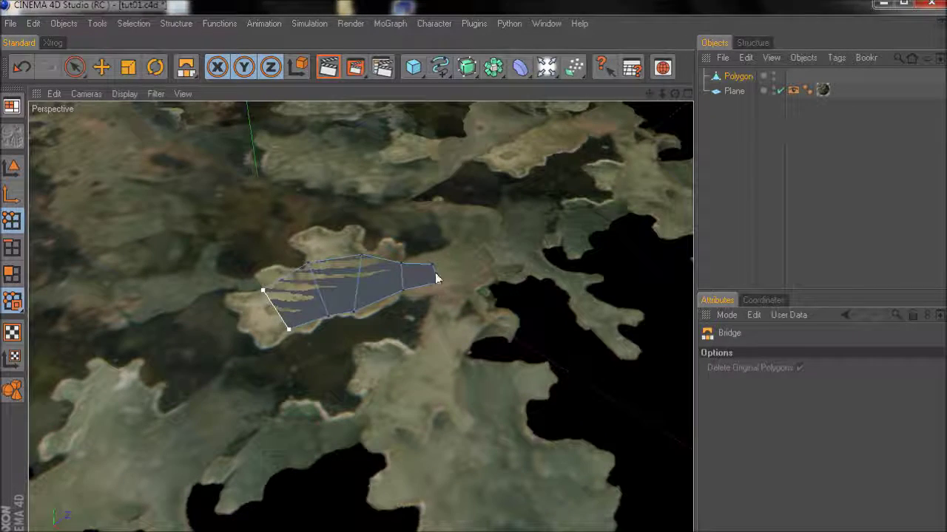
pyautogui.keyDown('alt'); pyautogui.moveTo(407, 317); pyautogui.dragTo(383, 295); pyautogui.keyUp('alt')
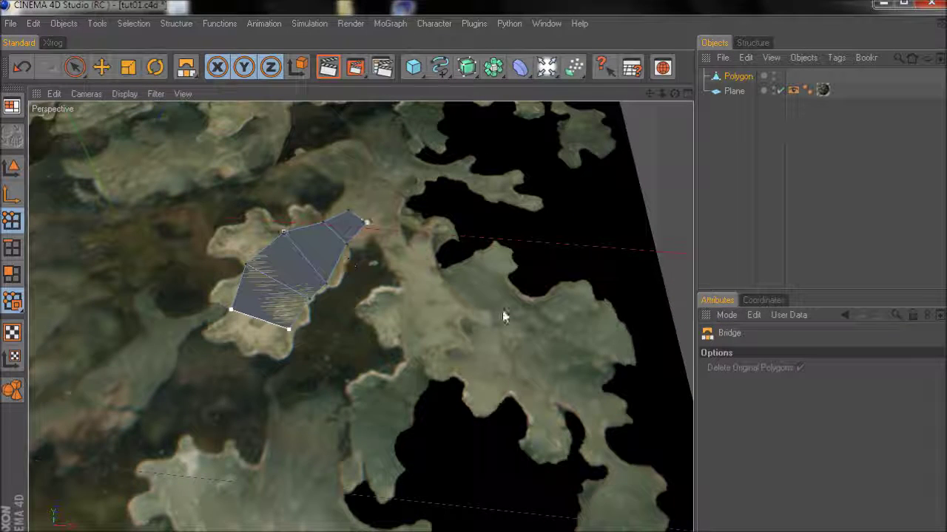
pyautogui.middleClick(420, 321)
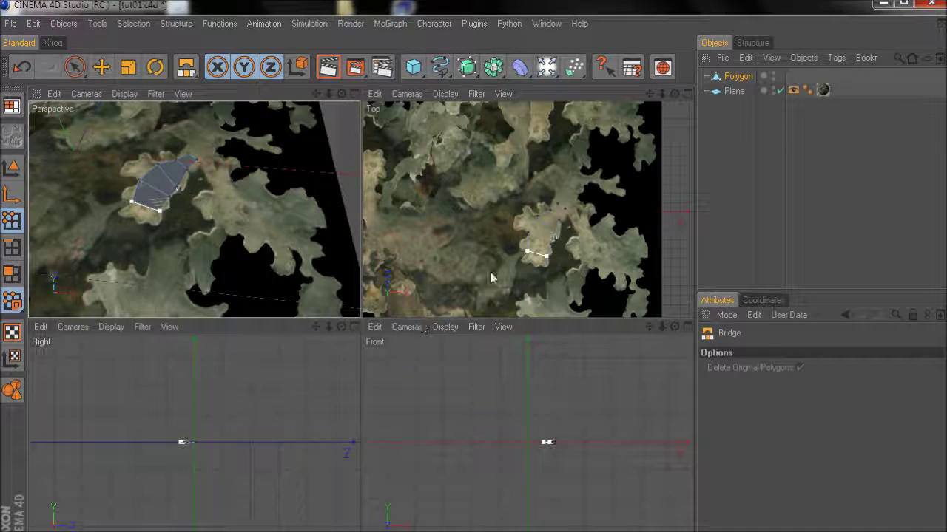
pyautogui.middleClick(521, 235)
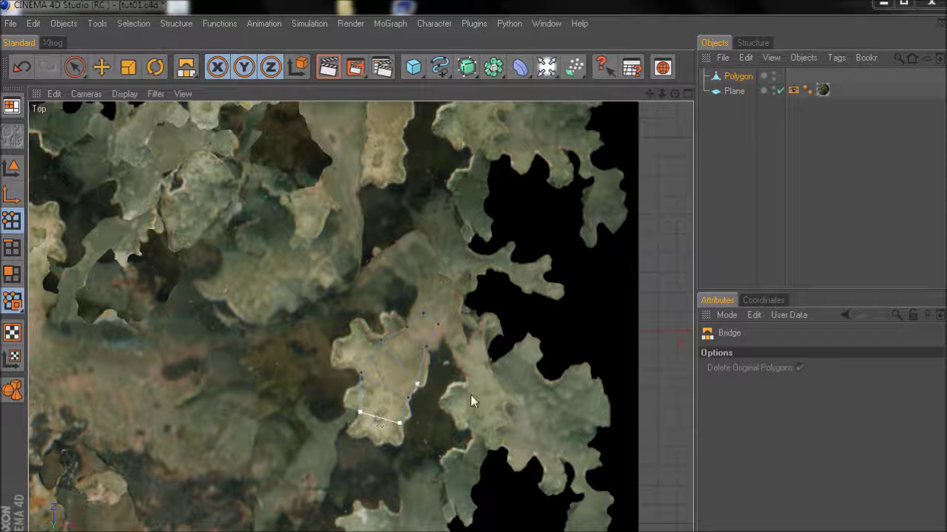
pyautogui.scroll(-5, 514, 362)
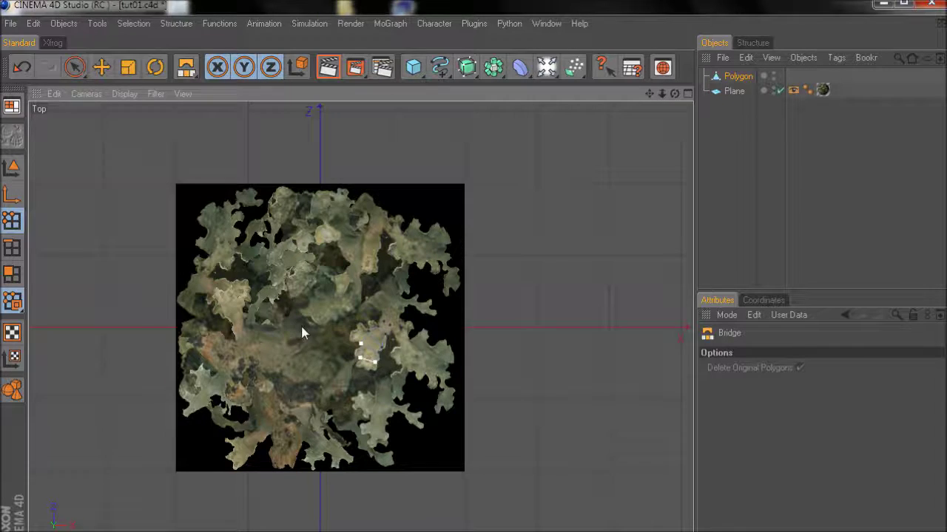
pyautogui.scroll(8, 587, 317)
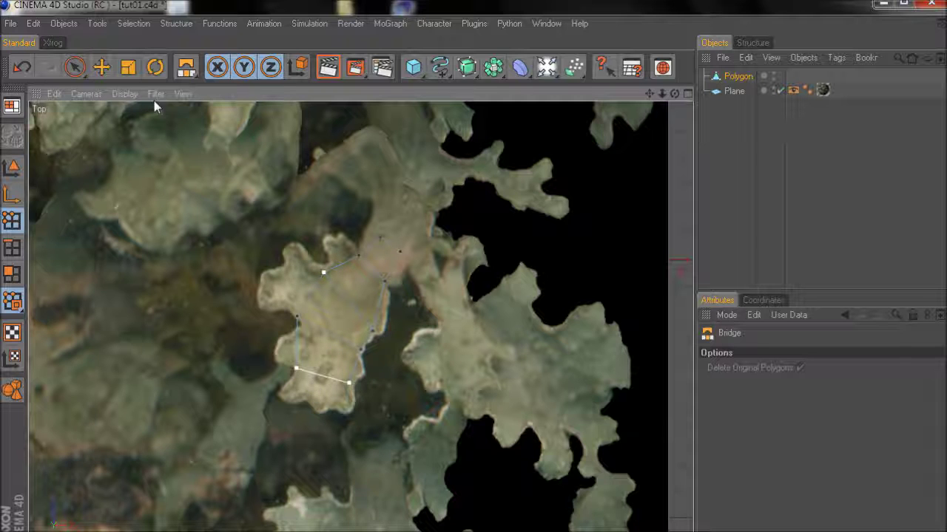
# - Add points around the lobe's upper-left protrusion and bridge them to the main strip
pyautogui.click(101, 68)
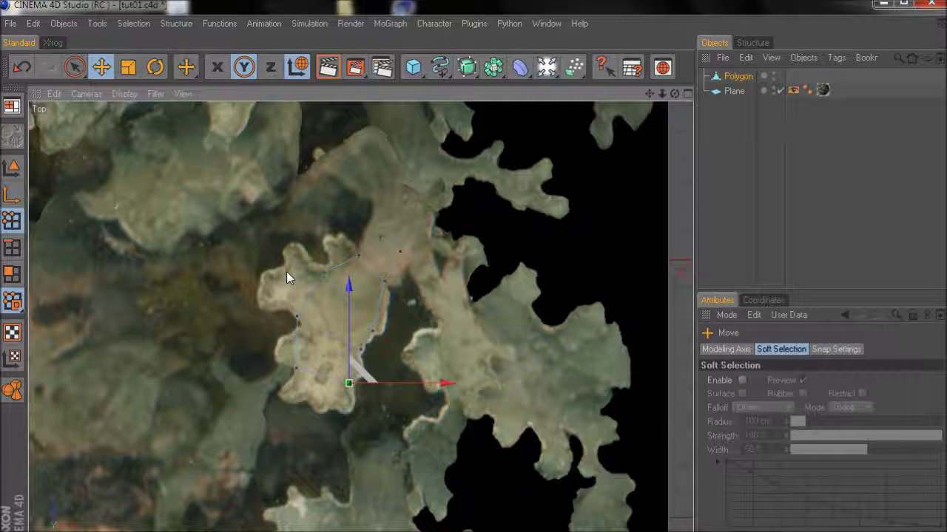
pyautogui.click(286, 272)
pyautogui.moveTo(270, 296)
pyautogui.mouseDown()
pyautogui.moveTo(266, 281)
pyautogui.moveTo(265, 309)
pyautogui.mouseUp()
pyautogui.press('b')
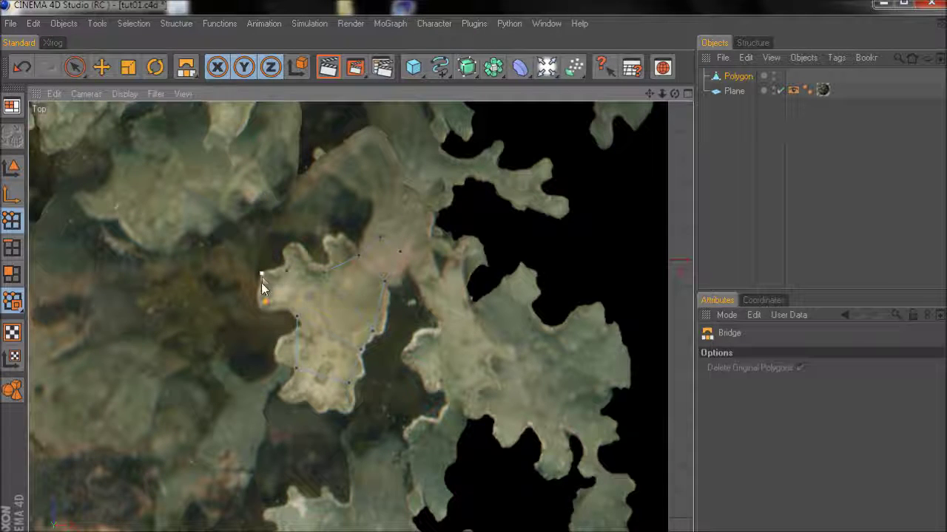
pyautogui.moveTo(287, 271); pyautogui.dragTo(295, 316)
pyautogui.moveTo(288, 268); pyautogui.dragTo(323, 272)
# - Unlock the X and Z axes and add points along the lobe's two upper bumps and its lower-right edge
pyautogui.click(100, 71)
pyautogui.click(102, 67)
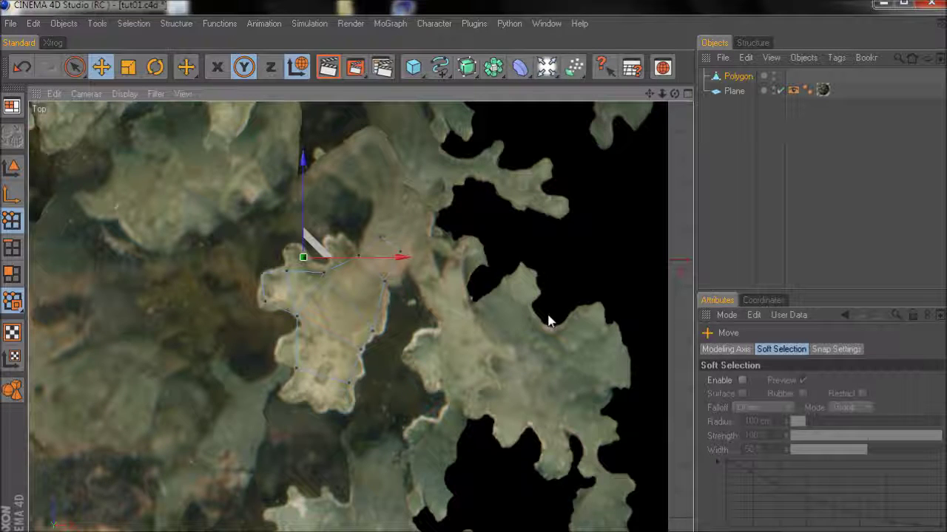
pyautogui.click(270, 67)
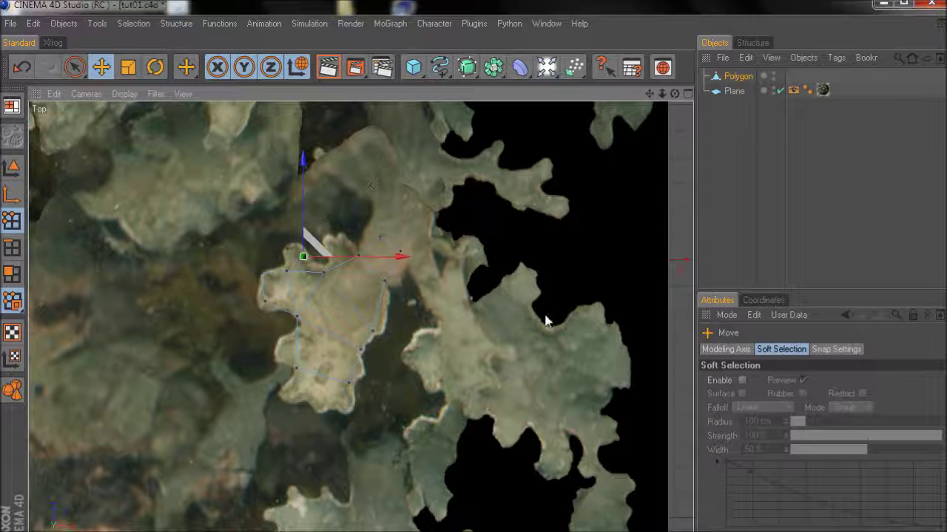
pyautogui.keyDown('ctrl'); pyautogui.click(343, 233); pyautogui.keyUp('ctrl')
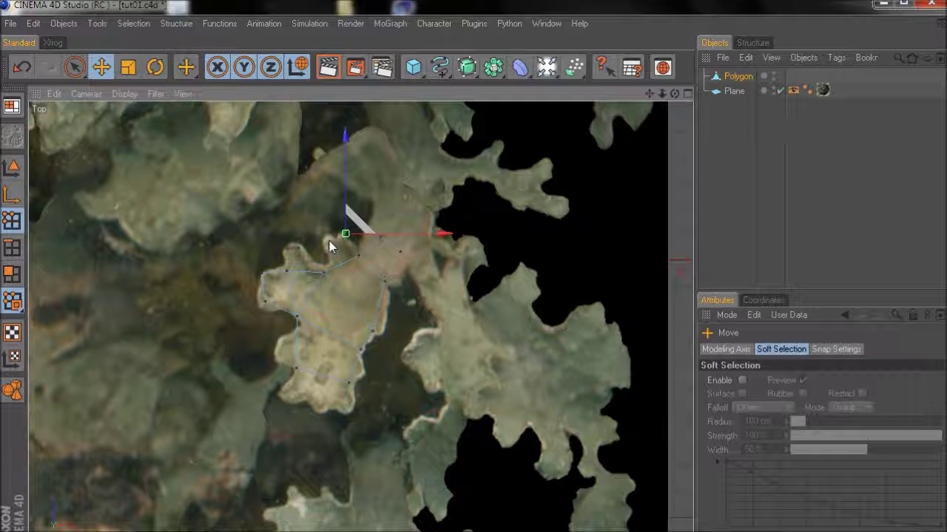
pyautogui.keyDown('ctrl'); pyautogui.click(326, 240); pyautogui.keyUp('ctrl')
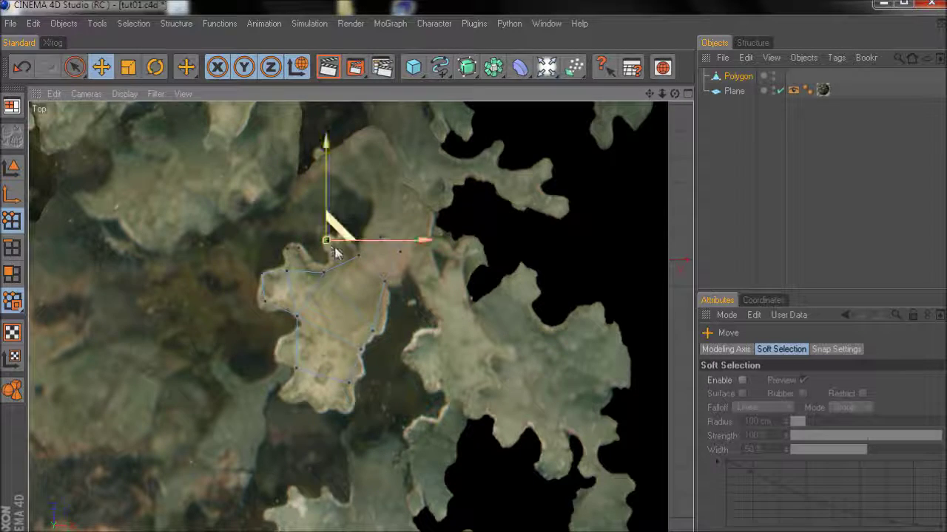
pyautogui.click(362, 375)
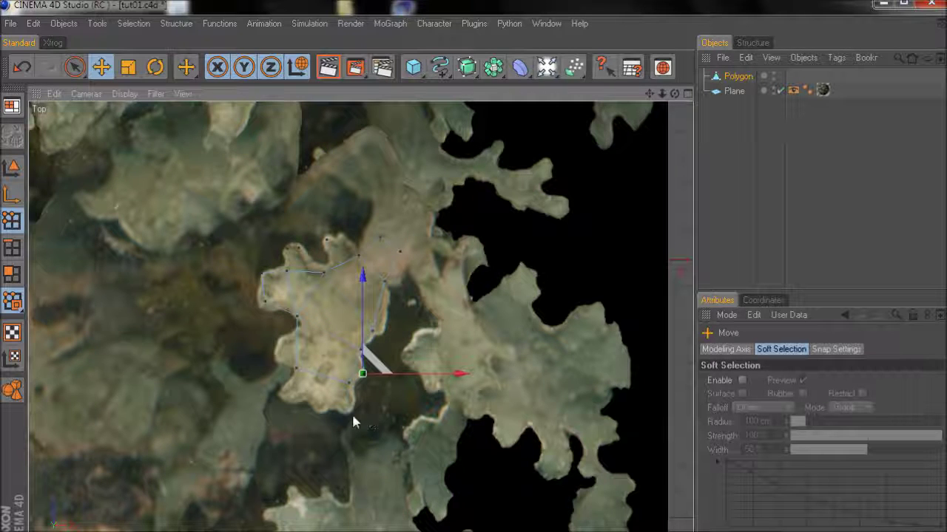
pyautogui.moveTo(355, 416); pyautogui.dragTo(337, 413)
# - Bridge the new points on the upper bumps and lower-right edge to the main strip
pyautogui.press('b')
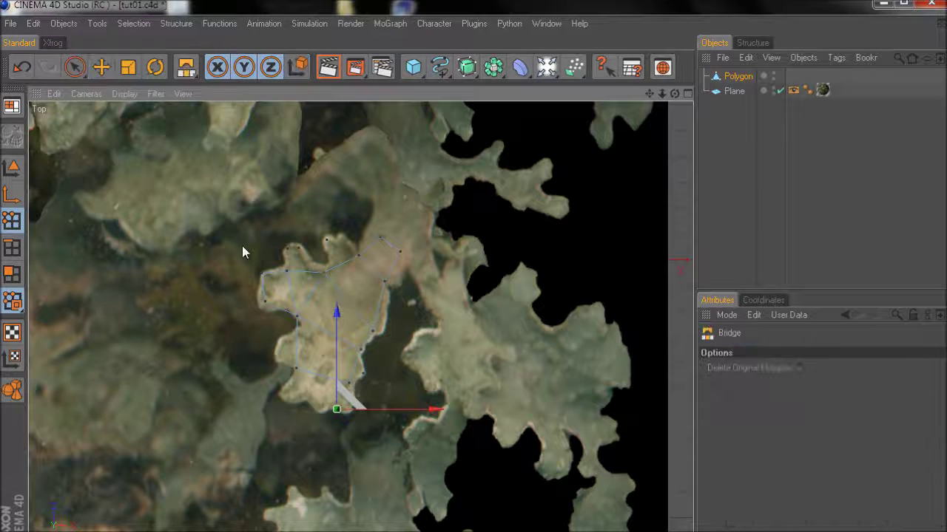
pyautogui.moveTo(287, 249); pyautogui.dragTo(331, 277)
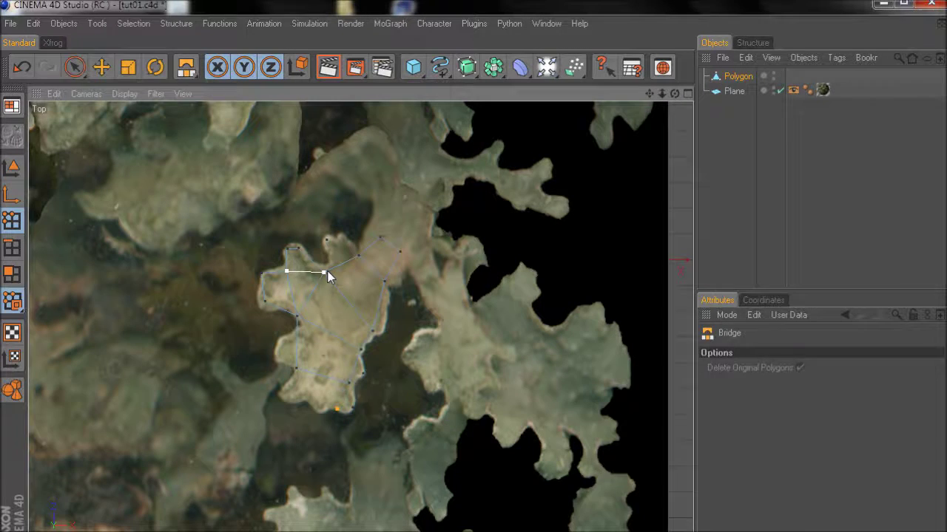
pyautogui.moveTo(327, 240)
pyautogui.mouseDown()
pyautogui.moveTo(324, 272)
pyautogui.moveTo(333, 239)
pyautogui.moveTo(358, 256)
pyautogui.mouseUp()
pyautogui.moveTo(361, 350)
pyautogui.mouseDown()
pyautogui.moveTo(362, 377)
pyautogui.moveTo(349, 383)
pyautogui.mouseUp()
pyautogui.press('space')
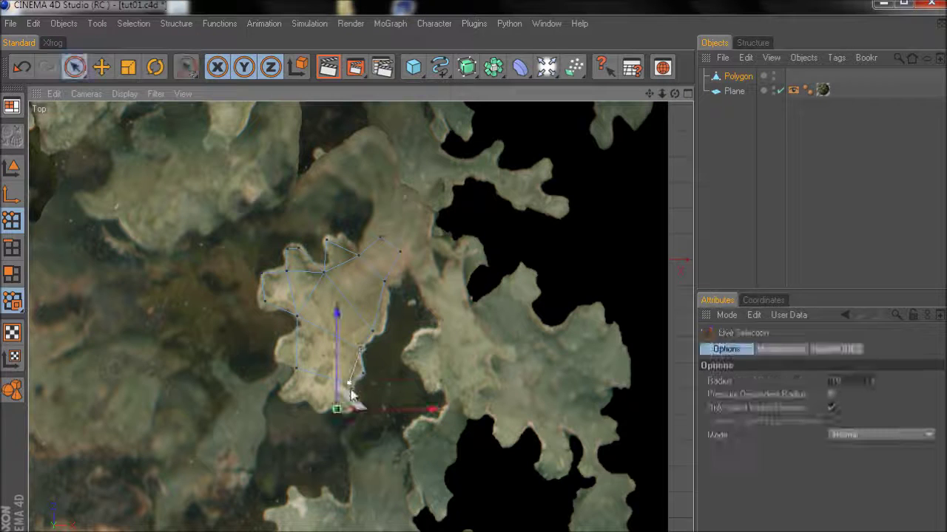
pyautogui.press('space')
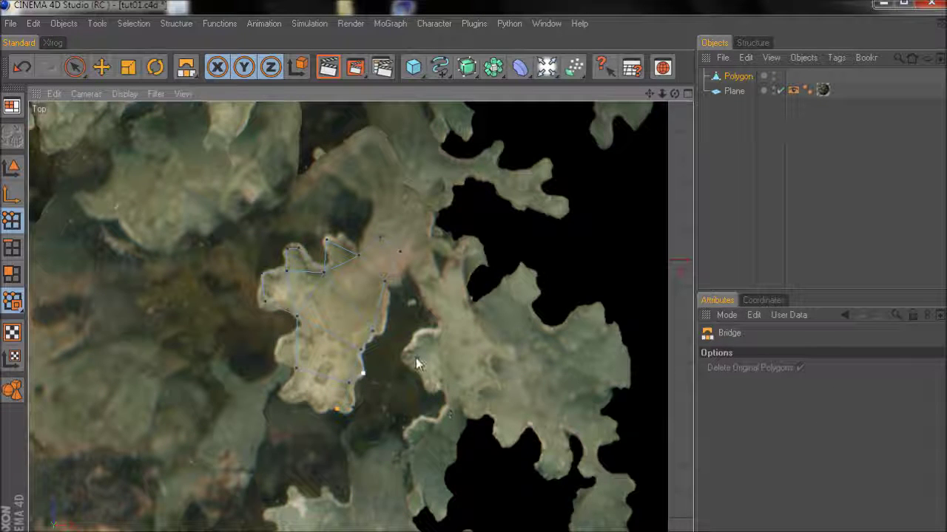
# - Add two points on the small protrusion at the lobe's lower-left side and bridge them to the strip's edge
pyautogui.click(102, 67)
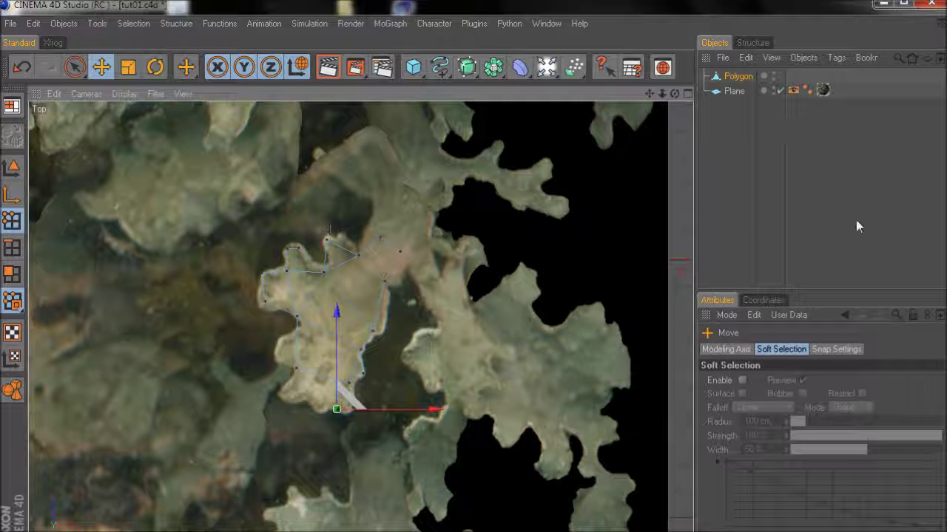
pyautogui.keyDown('ctrl'); pyautogui.click(284, 341); pyautogui.keyUp('ctrl')
pyautogui.keyDown('ctrl'); pyautogui.click(279, 357); pyautogui.keyUp('ctrl')
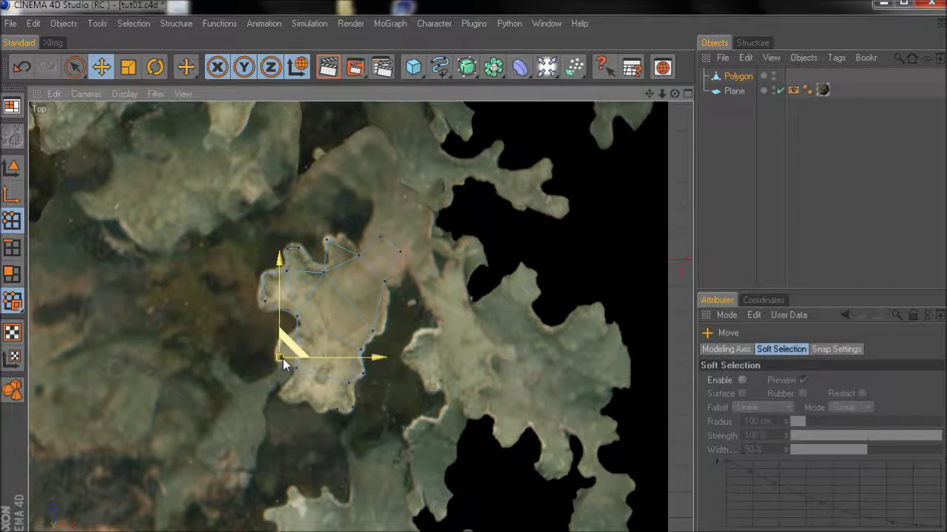
pyautogui.press('b')
pyautogui.moveTo(306, 322); pyautogui.dragTo(310, 365)
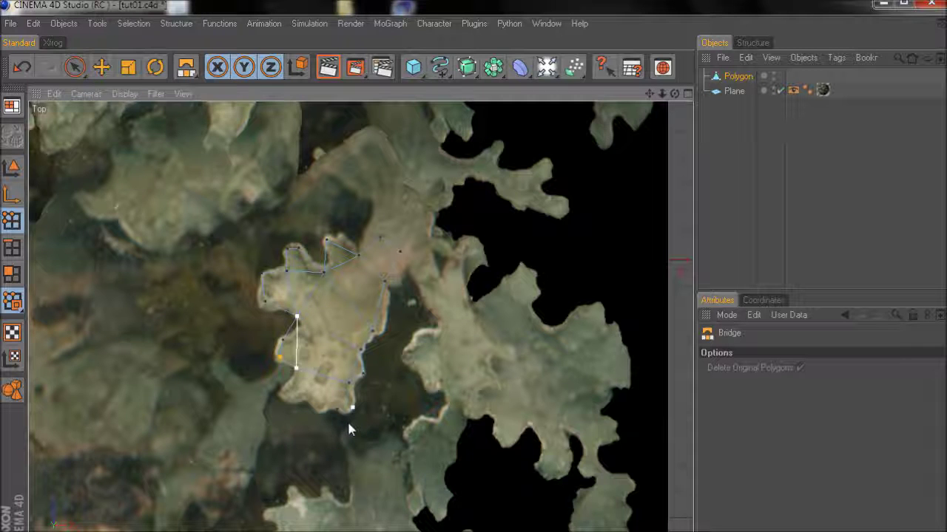
# - Cut a lengthwise loop through the strip with the Knife and add points along the lobe's lower-left tip
pyautogui.press('k')
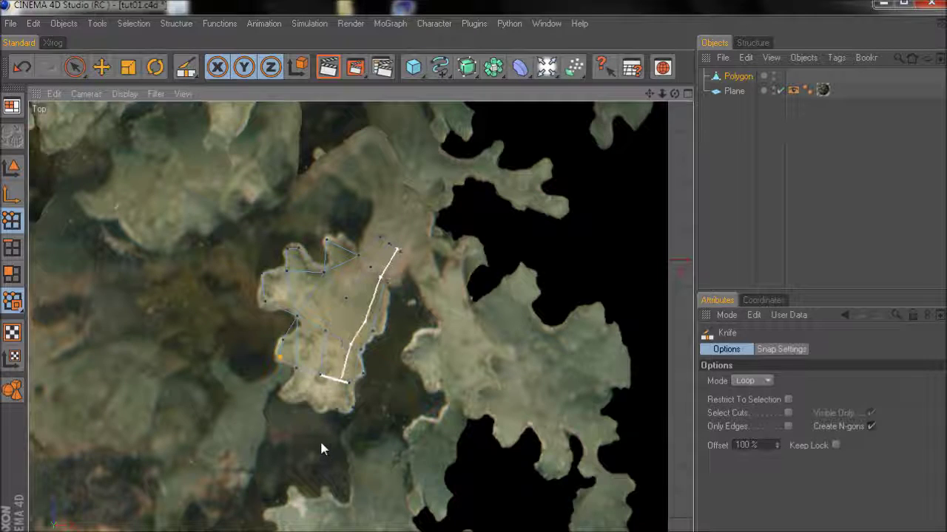
pyautogui.press('e')
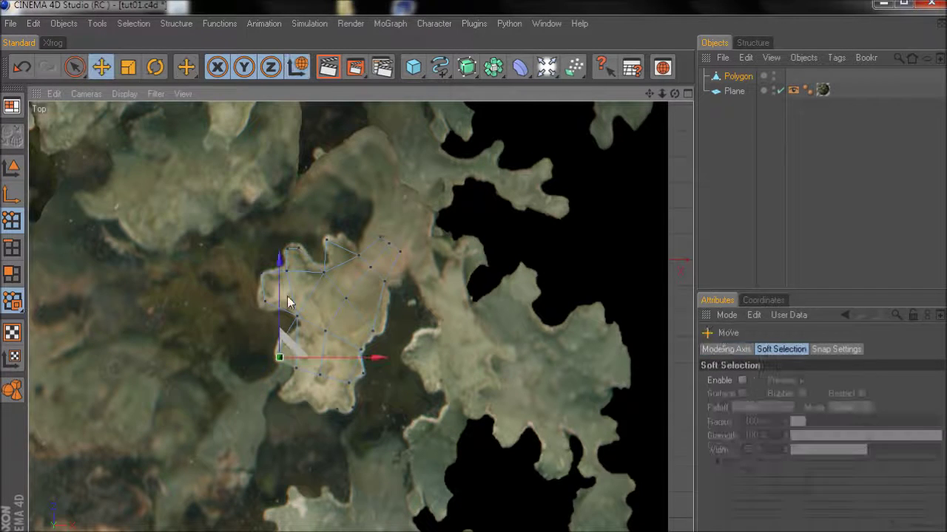
pyautogui.click(307, 395)
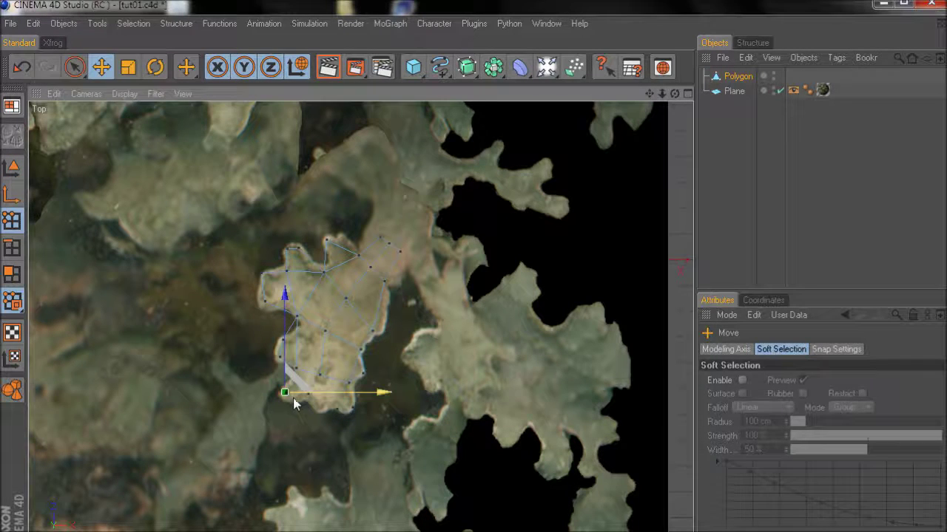
# - Bridge the points at the lobe's lower tip to the bottom edge of the strip
pyautogui.press('b')
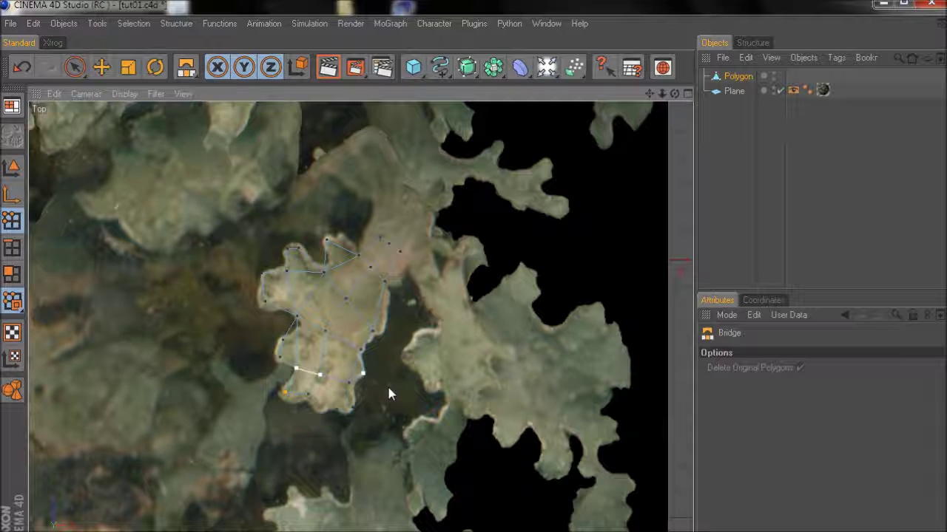
pyautogui.press('space')
pyautogui.press('space')
pyautogui.moveTo(319, 375); pyautogui.dragTo(352, 408)
# - Move a point near the lobe's upper-right neck and the inner corner of its left edge to follow the lichen outline
pyautogui.moveTo(16, 306); pyautogui.dragTo(55, 340)
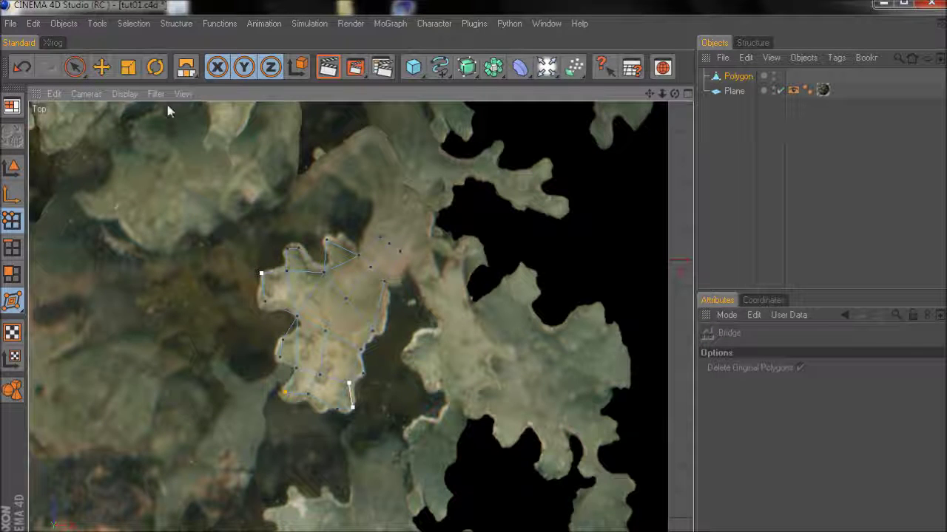
pyautogui.click(101, 68)
pyautogui.click(390, 244)
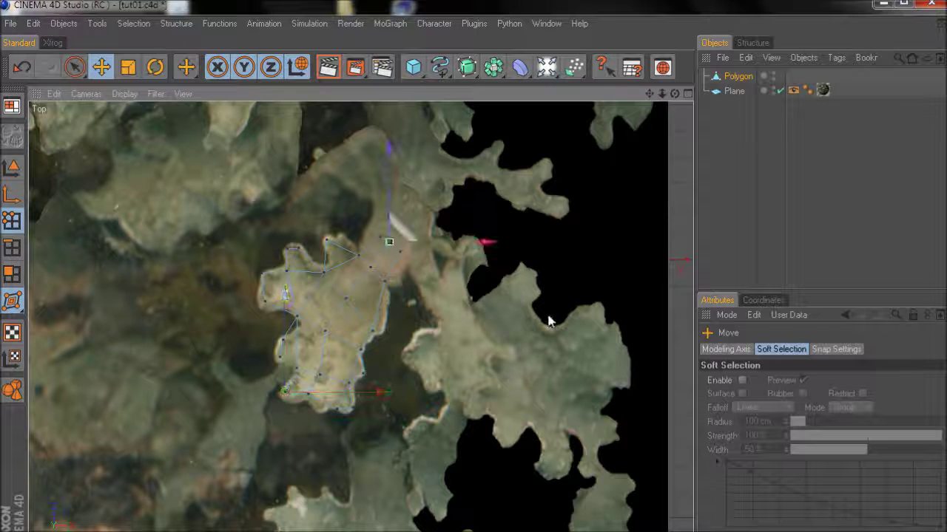
pyautogui.click(300, 309)
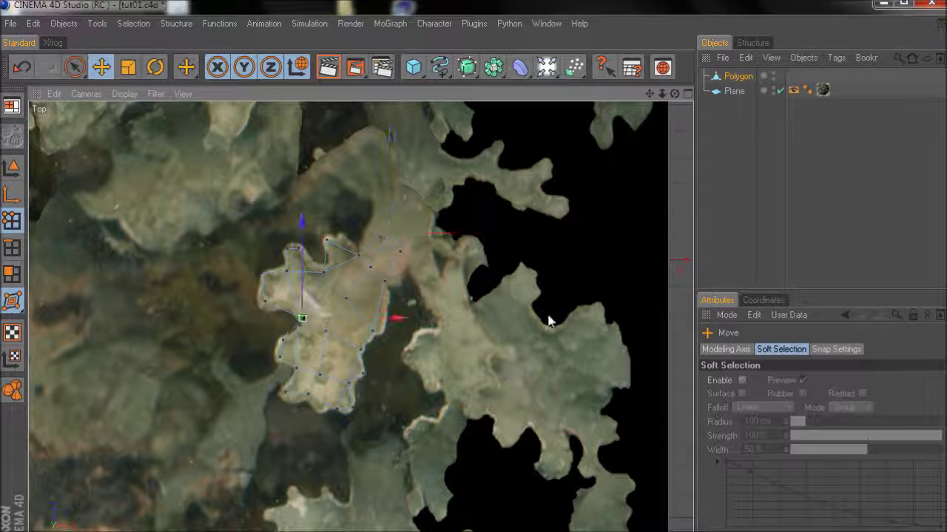
pyautogui.moveTo(548, 321); pyautogui.dragTo(551, 336)
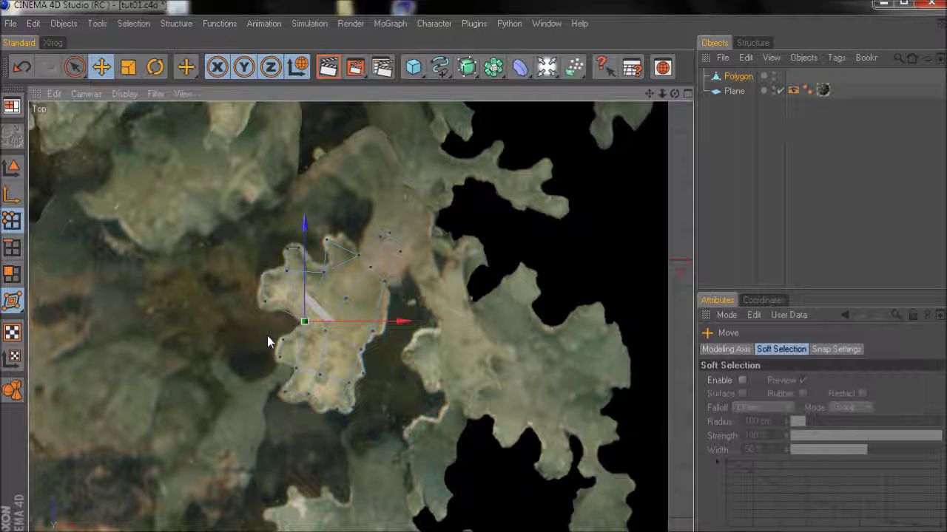
# - Cut a loop through the lobe's upper-left protrusion with the Knife and move the new edge point onto the lichen outline
pyautogui.press('k')
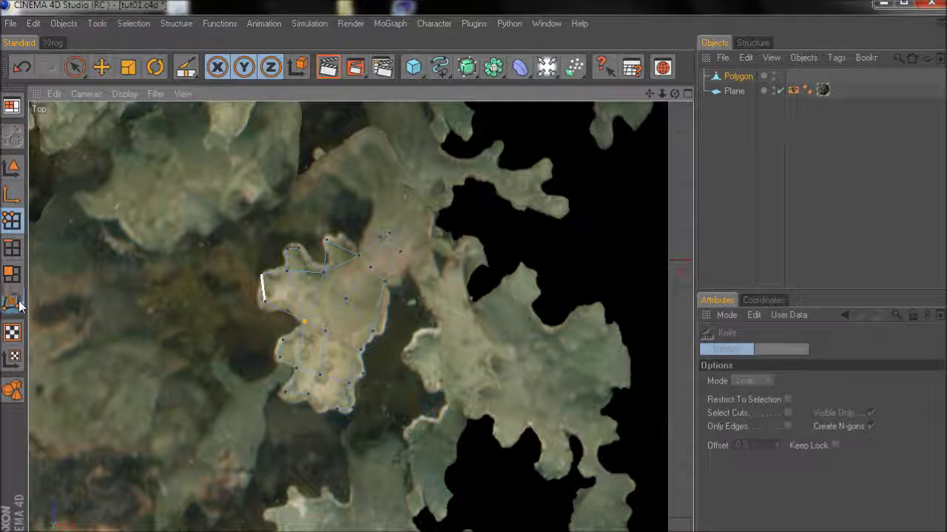
pyautogui.moveTo(19, 301); pyautogui.dragTo(37, 317)
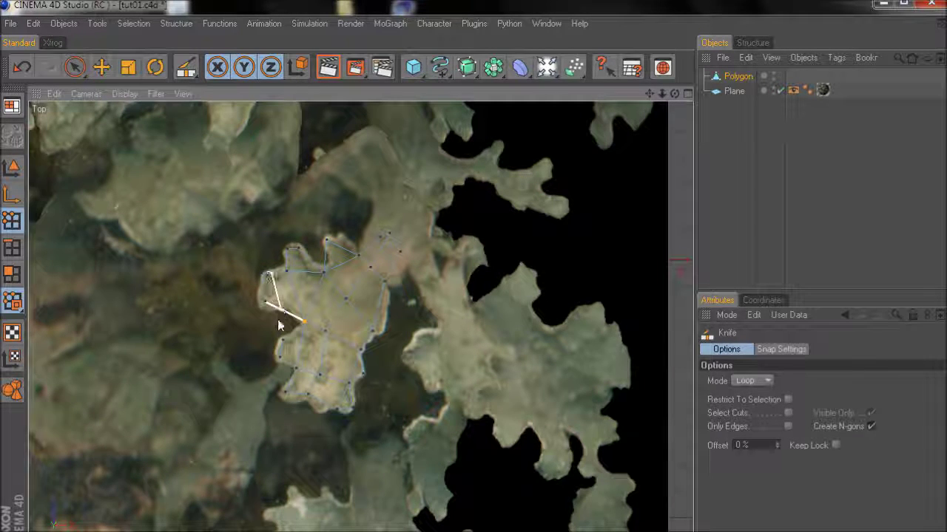
pyautogui.click(281, 322)
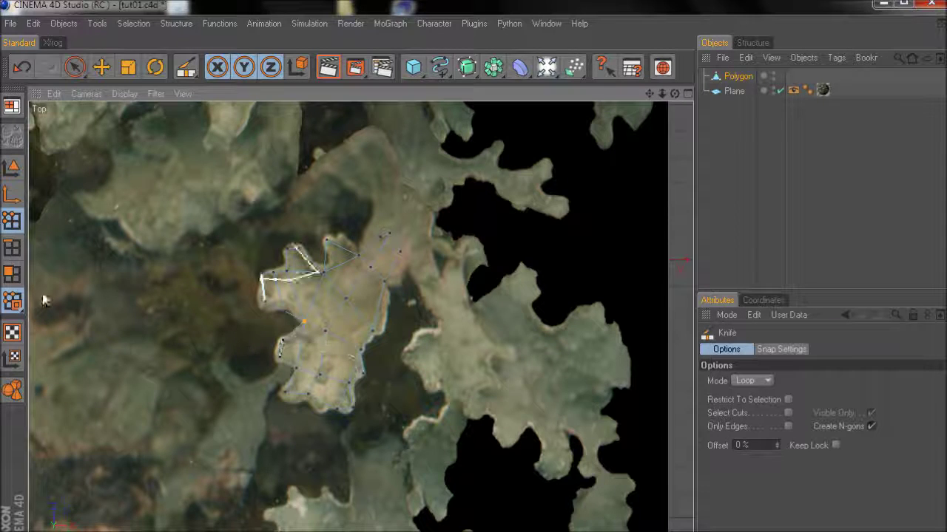
pyautogui.press('e')
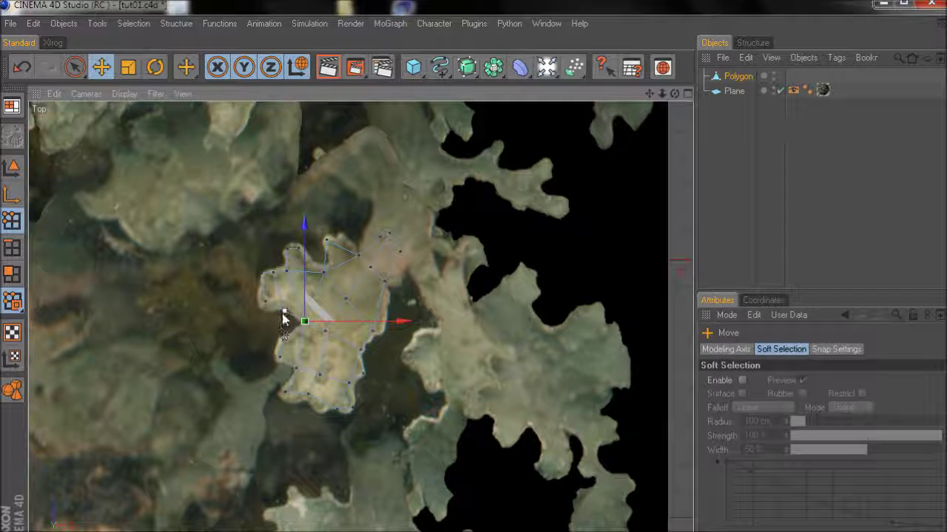
pyautogui.click(283, 316)
pyautogui.moveTo(284, 337); pyautogui.dragTo(284, 323)
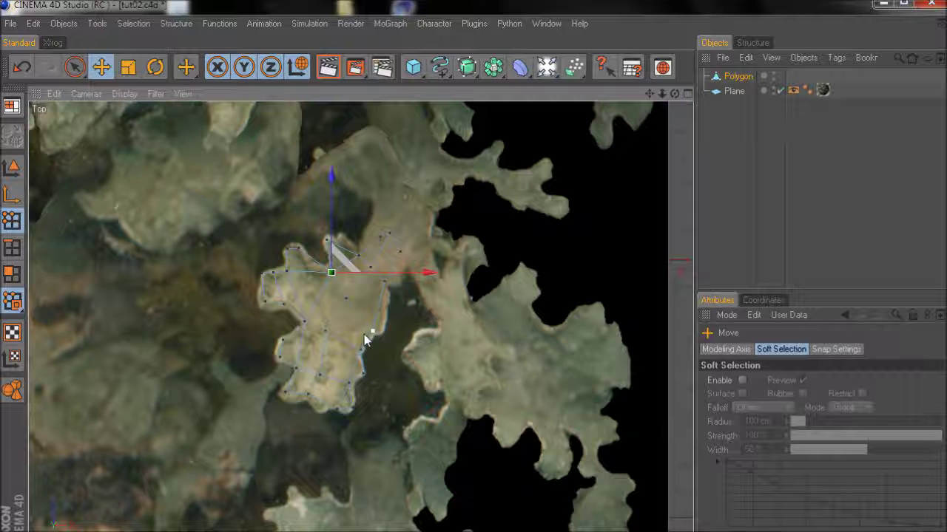
# - Show the lobe in the perspective view and select all its connected polygons with Fill Selection
pyautogui.middleClick(405, 335)
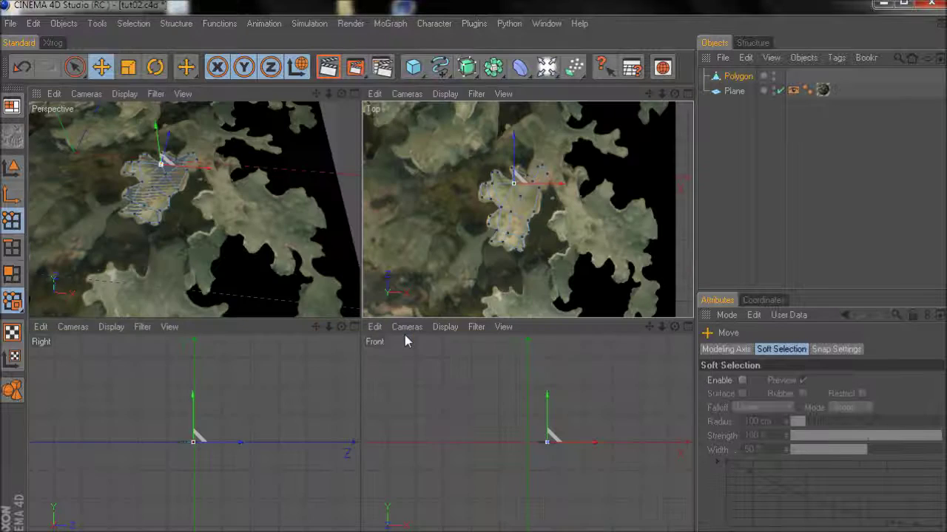
pyautogui.middleClick(242, 270)
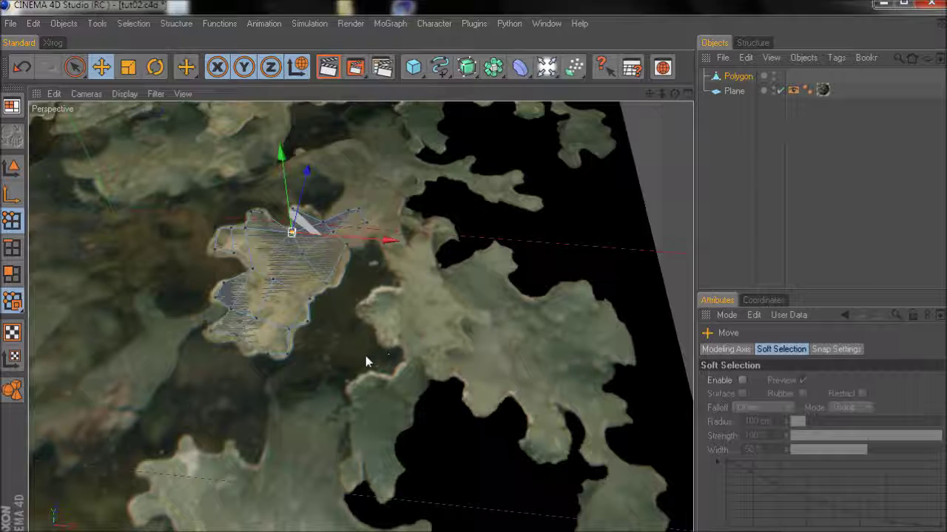
pyautogui.keyDown('alt'); pyautogui.moveTo(365, 355); pyautogui.dragTo(559, 319); pyautogui.keyUp('alt')
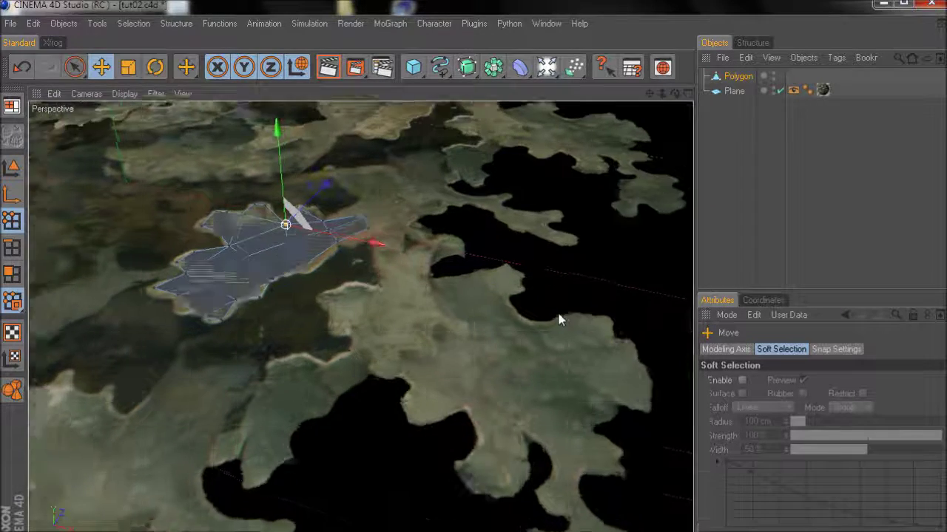
pyautogui.scroll(3, 555, 325)
pyautogui.keyDown('alt'); pyautogui.moveTo(549, 329); pyautogui.dragTo(597, 391, button='middle'); pyautogui.keyUp('alt')
pyautogui.click(15, 275)
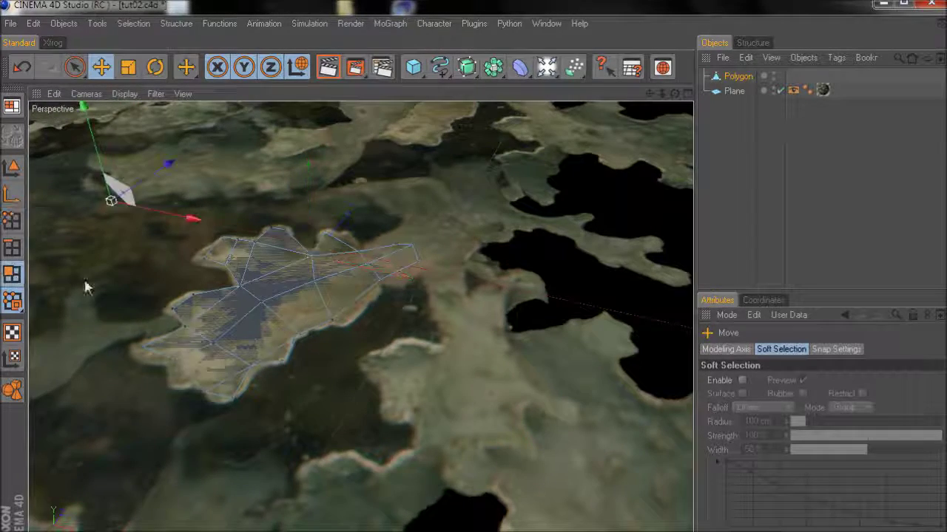
pyautogui.moveTo(73, 68); pyautogui.dragTo(96, 80)
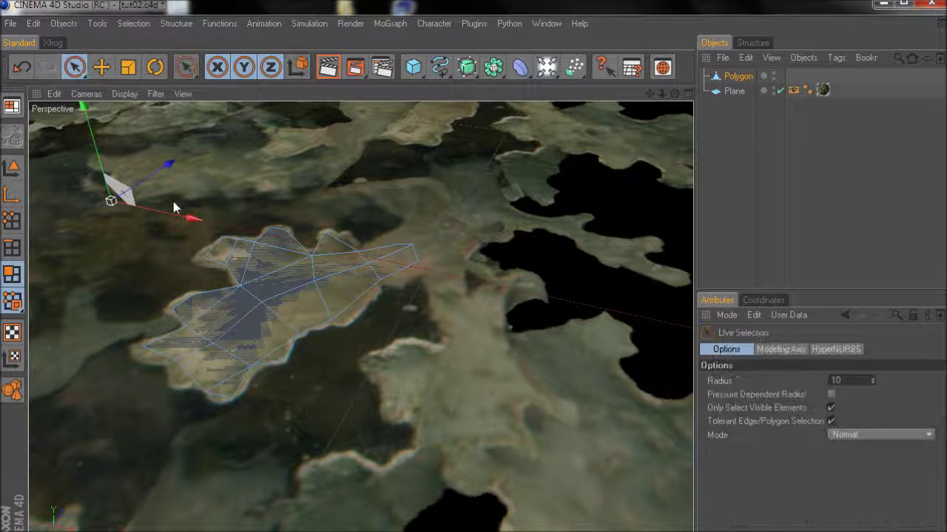
pyautogui.moveTo(244, 296); pyautogui.dragTo(291, 316)
pyautogui.press('u')
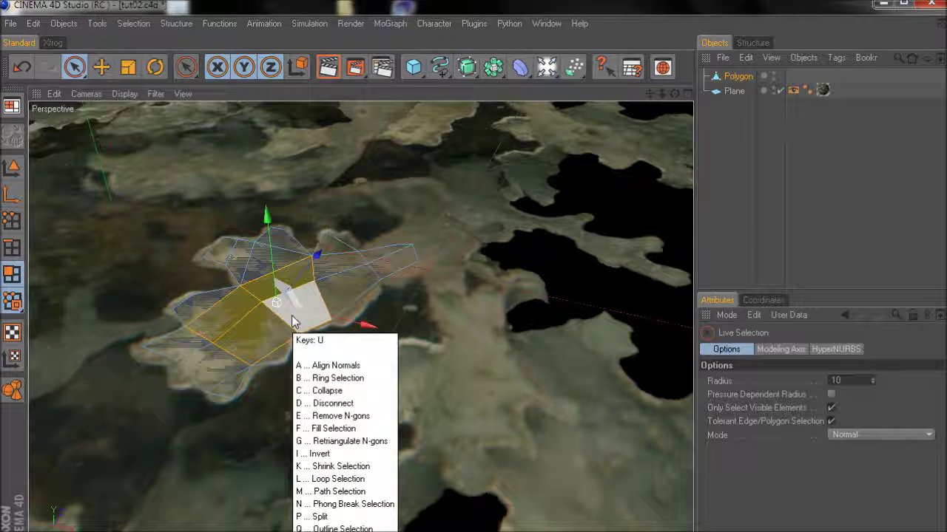
pyautogui.press('f')
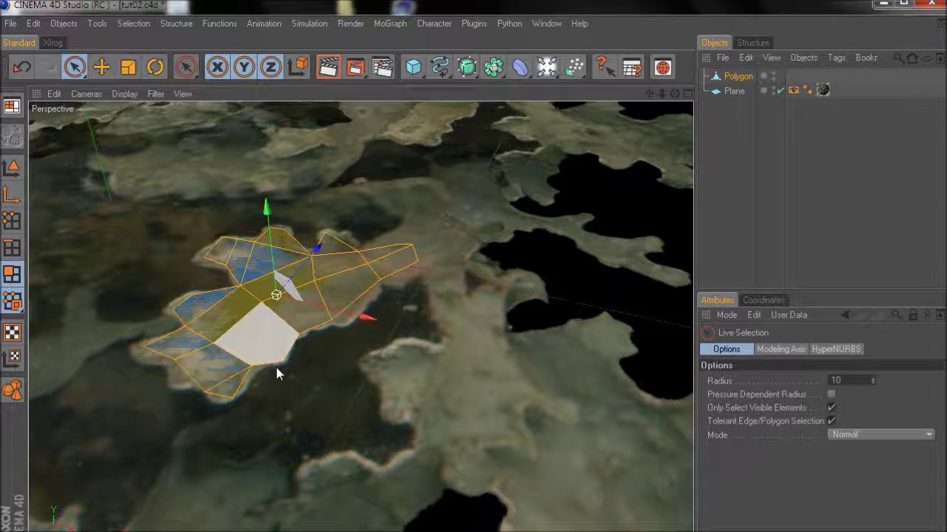
# - Hide the reference plane and align the normals of the lobe's selected polygons
pyautogui.click(778, 90)
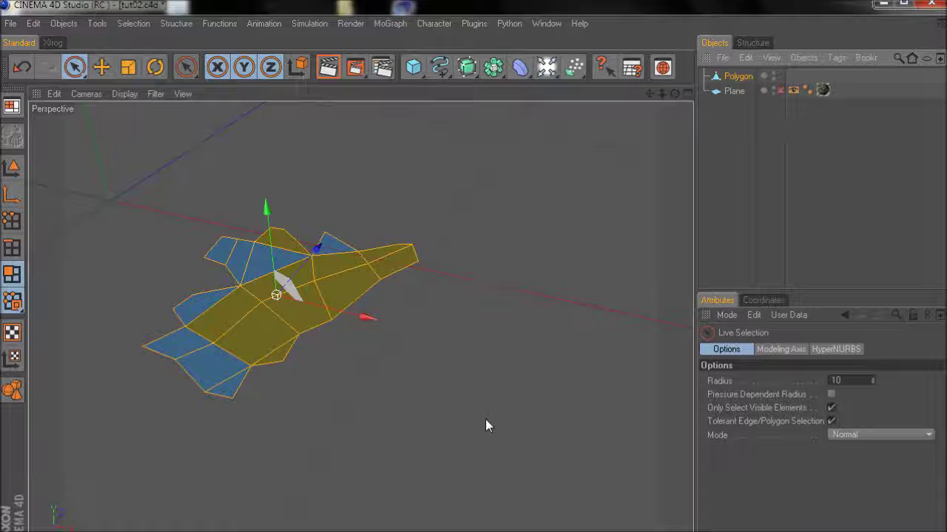
pyautogui.press('u')
pyautogui.press('a')
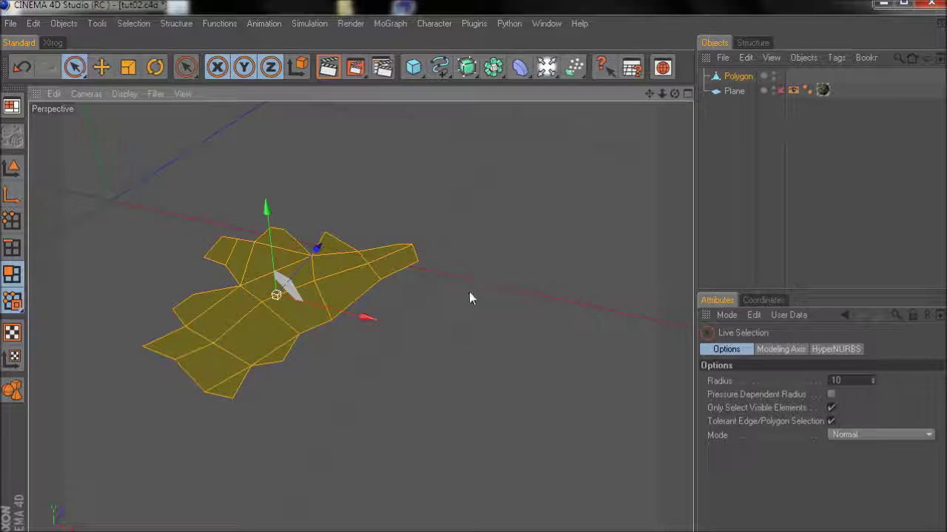
# - Set up direct point editing with the Move tool and lock the X and Z axes so points only move along Y
pyautogui.keyDown('alt'); pyautogui.moveTo(554, 344); pyautogui.dragTo(547, 319); pyautogui.keyUp('alt')
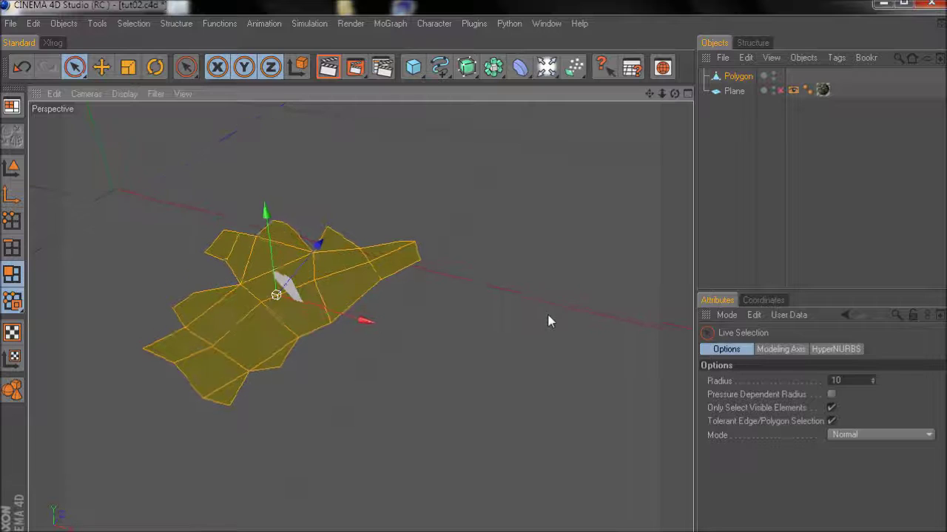
pyautogui.click(15, 223)
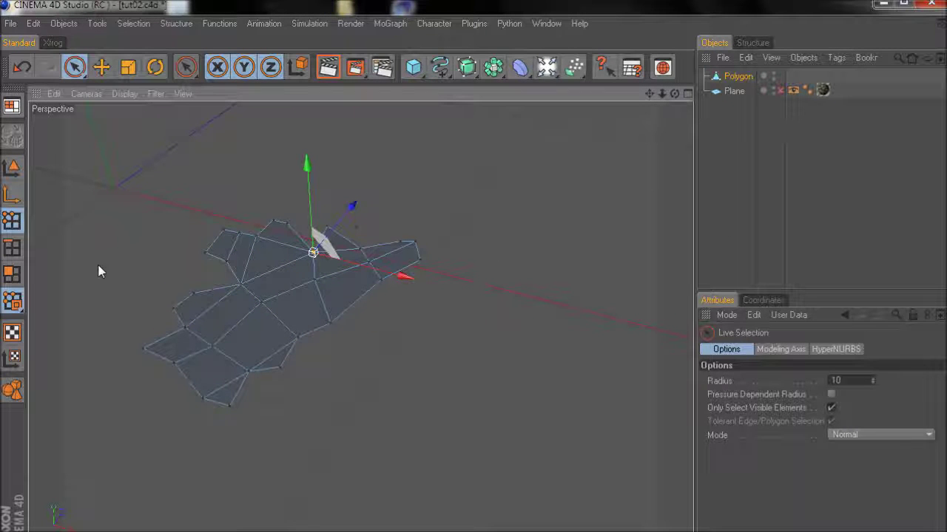
pyautogui.moveTo(19, 301); pyautogui.dragTo(69, 368)
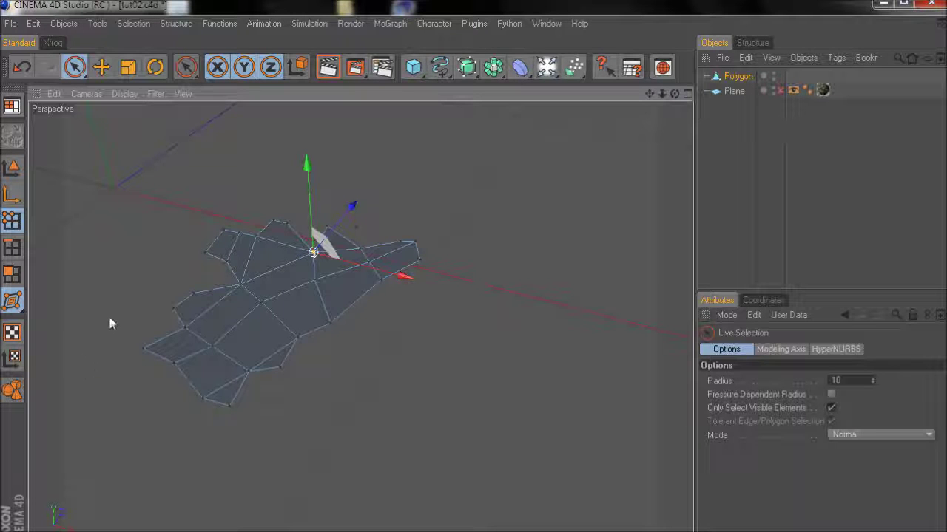
pyautogui.click(101, 67)
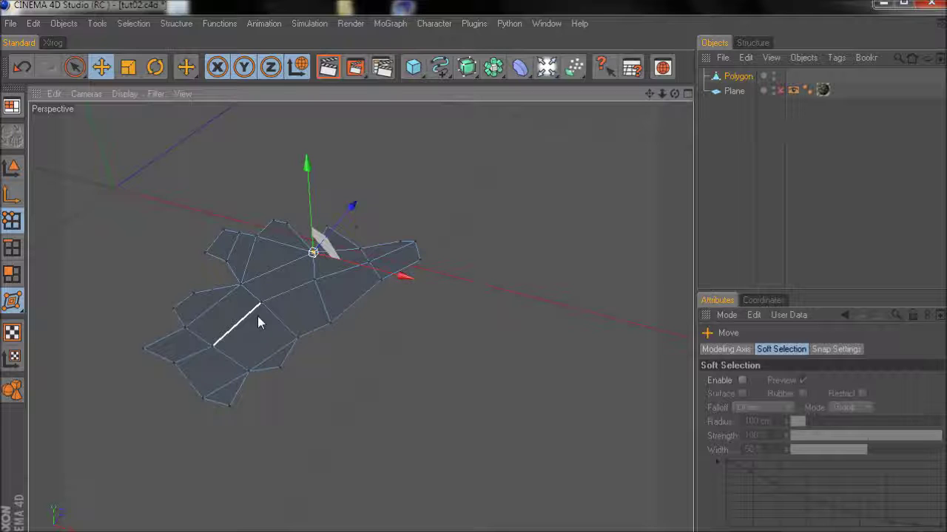
pyautogui.click(216, 67)
pyautogui.click(216, 66)
pyautogui.click(270, 66)
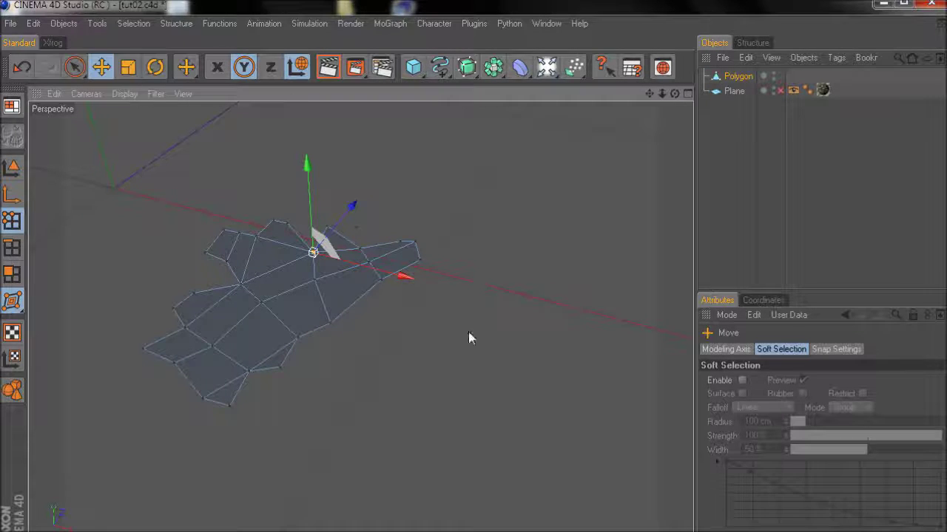
pyautogui.moveTo(524, 355); pyautogui.dragTo(548, 320)
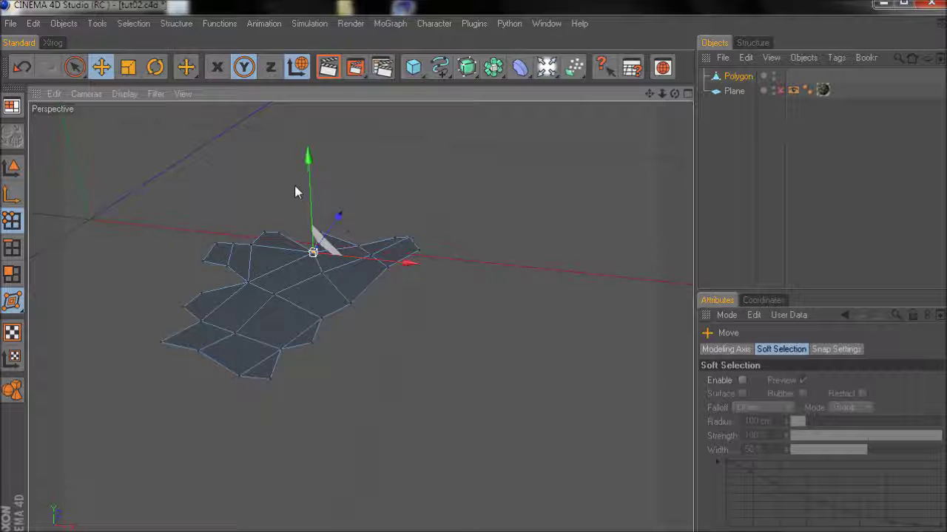
# - Raise the lobe's central point and points along its lower tip and side edge to give the flat mesh height
pyautogui.click(279, 293)
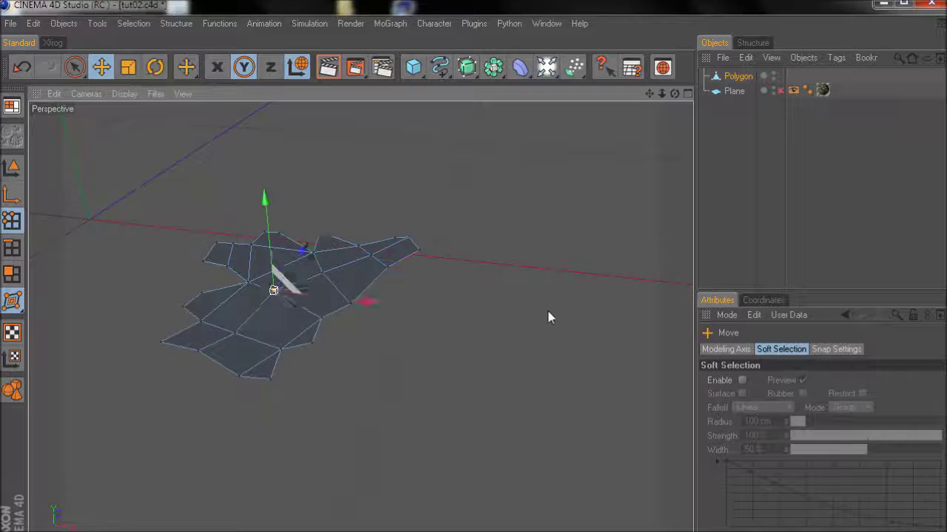
pyautogui.moveTo(237, 330); pyautogui.dragTo(160, 314)
pyautogui.moveTo(242, 381); pyautogui.dragTo(237, 355)
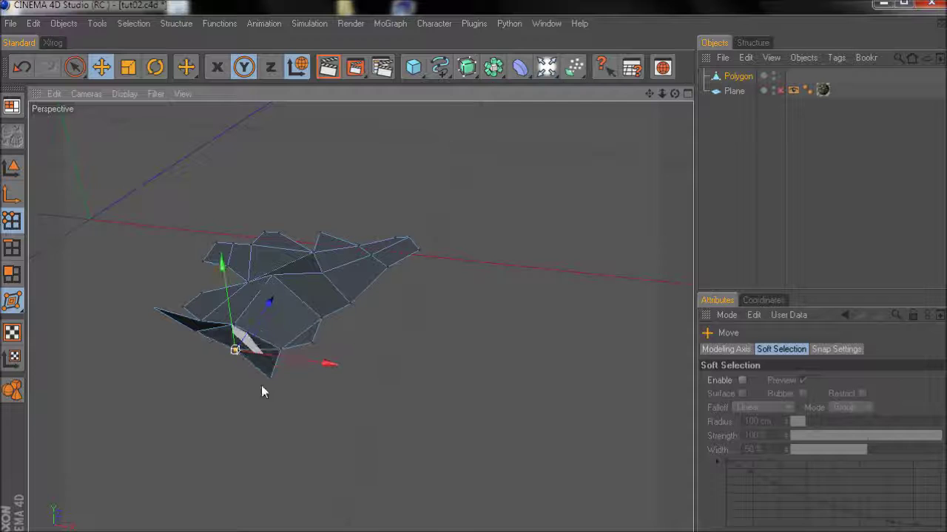
pyautogui.moveTo(271, 383); pyautogui.dragTo(269, 369)
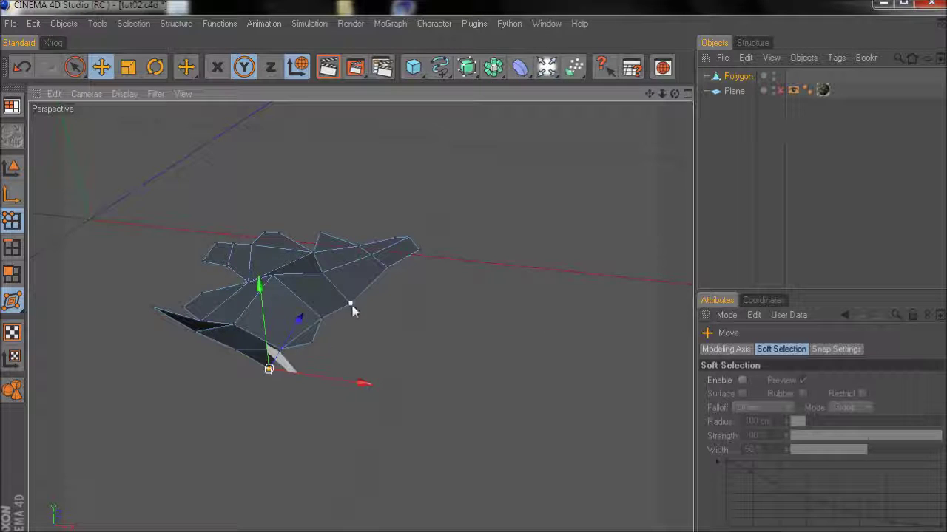
pyautogui.moveTo(352, 304); pyautogui.dragTo(350, 297)
# - Adjust the height of further outline points on the small protrusions and at the lobe's narrow end along Y
pyautogui.keyDown('alt'); pyautogui.moveTo(548, 319); pyautogui.dragTo(517, 316); pyautogui.keyUp('alt')
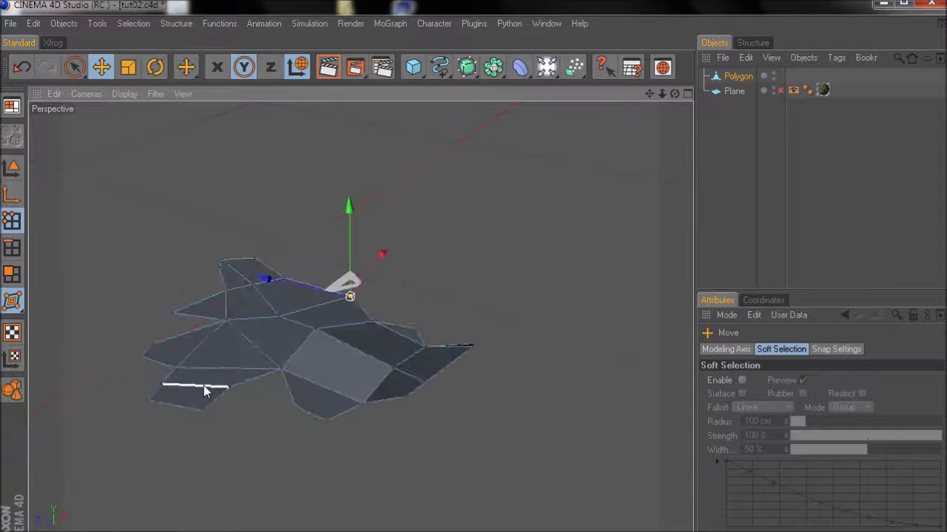
pyautogui.click(199, 411)
pyautogui.moveTo(199, 411); pyautogui.dragTo(249, 407)
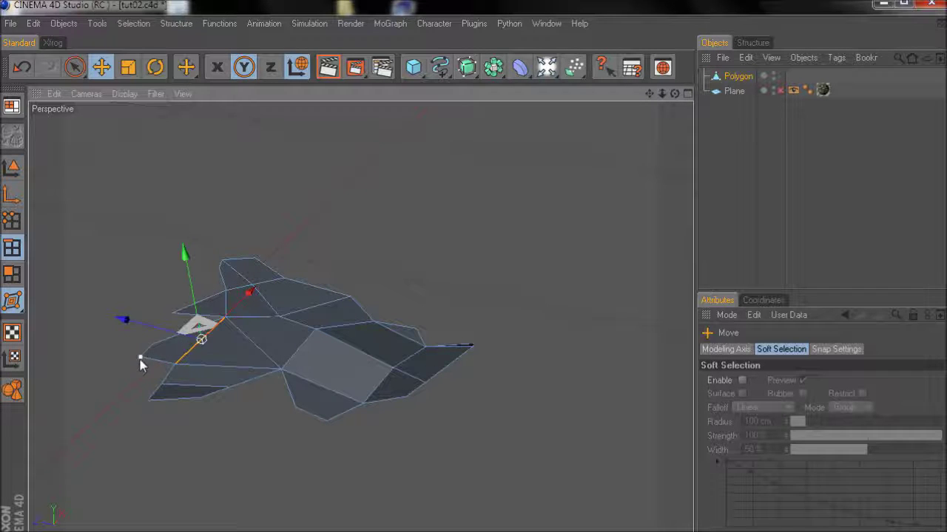
pyautogui.moveTo(139, 359); pyautogui.dragTo(140, 351)
pyautogui.keyDown('alt'); pyautogui.moveTo(547, 318); pyautogui.dragTo(290, 352); pyautogui.keyUp('alt')
pyautogui.click(324, 352)
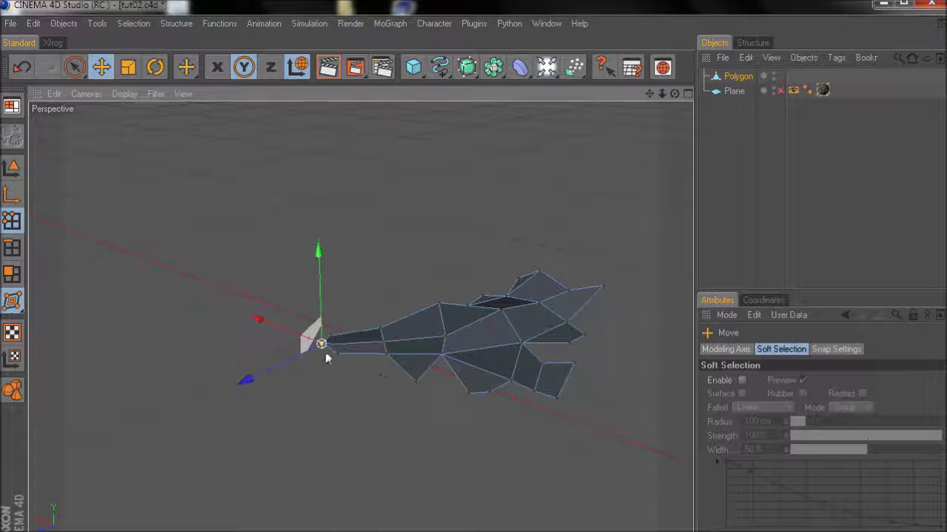
pyautogui.click(333, 356)
pyautogui.keyDown('alt'); pyautogui.moveTo(517, 317); pyautogui.dragTo(548, 319); pyautogui.keyUp('alt')
pyautogui.click(262, 351)
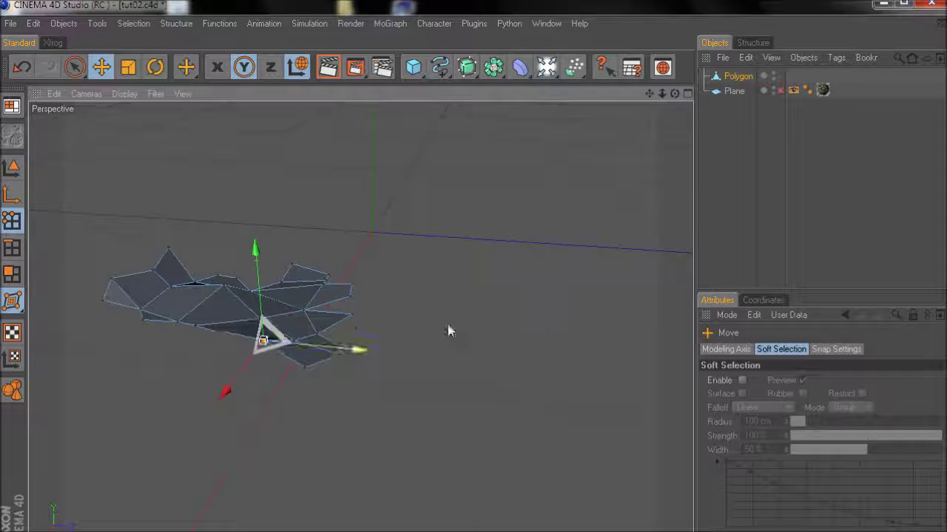
# - Show the reference plane again and raise the polygon beside the lobe's small protrusions that dips below it
pyautogui.click(779, 91)
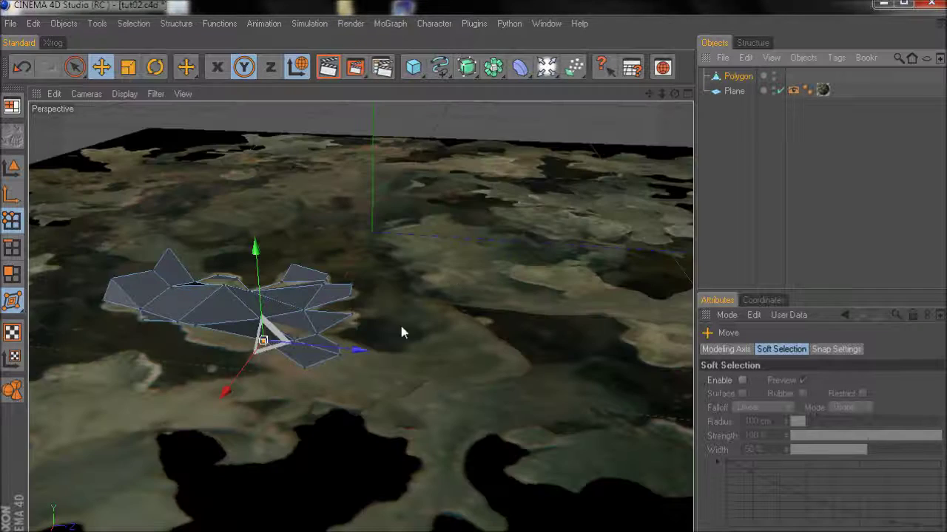
pyautogui.keyDown('alt'); pyautogui.moveTo(400, 322); pyautogui.dragTo(430, 365); pyautogui.keyUp('alt')
pyautogui.keyDown('alt'); pyautogui.moveTo(521, 270); pyautogui.dragTo(551, 324); pyautogui.keyUp('alt')
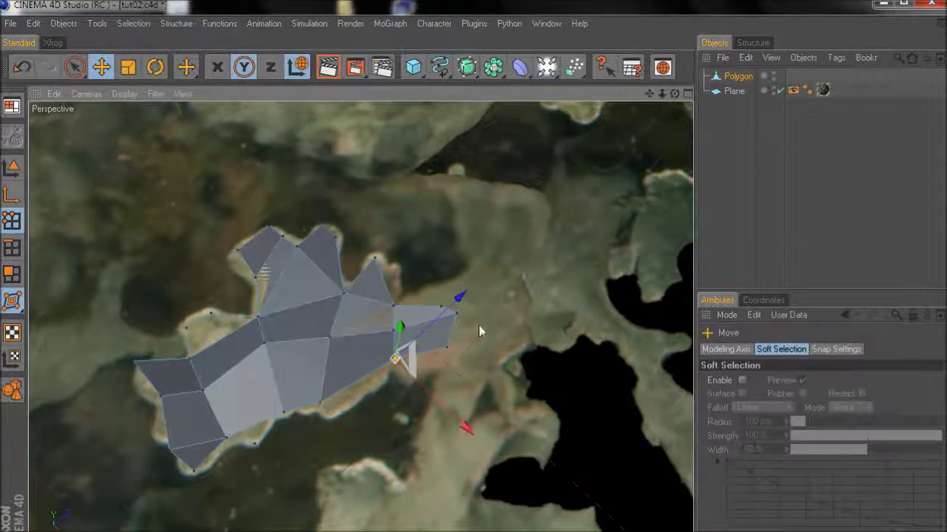
pyautogui.keyDown('alt'); pyautogui.moveTo(481, 328); pyautogui.dragTo(553, 282); pyautogui.keyUp('alt')
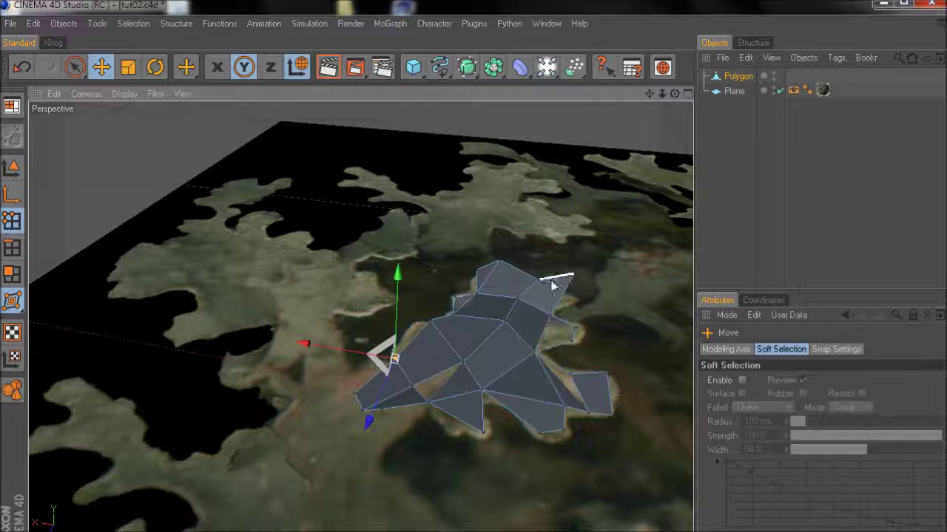
pyautogui.click(448, 383)
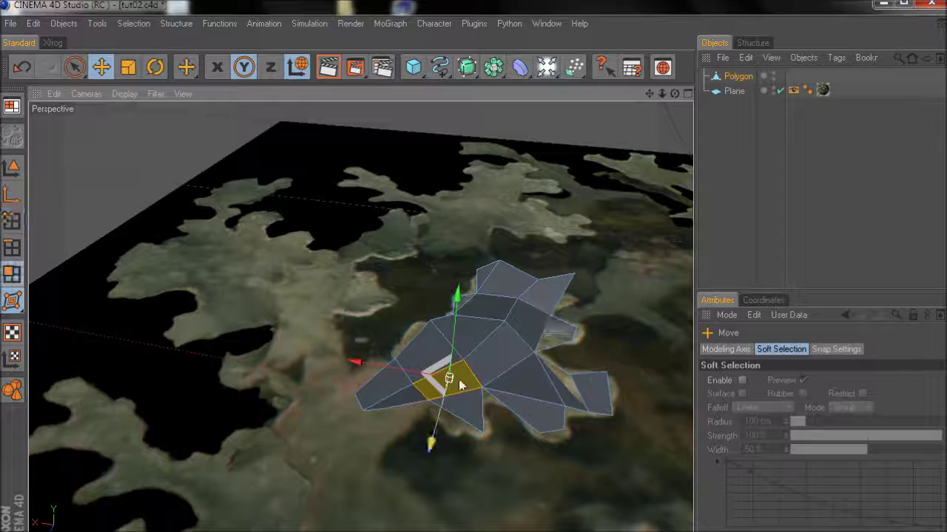
pyautogui.keyDown('alt'); pyautogui.moveTo(548, 320); pyautogui.dragTo(482, 358); pyautogui.keyUp('alt')
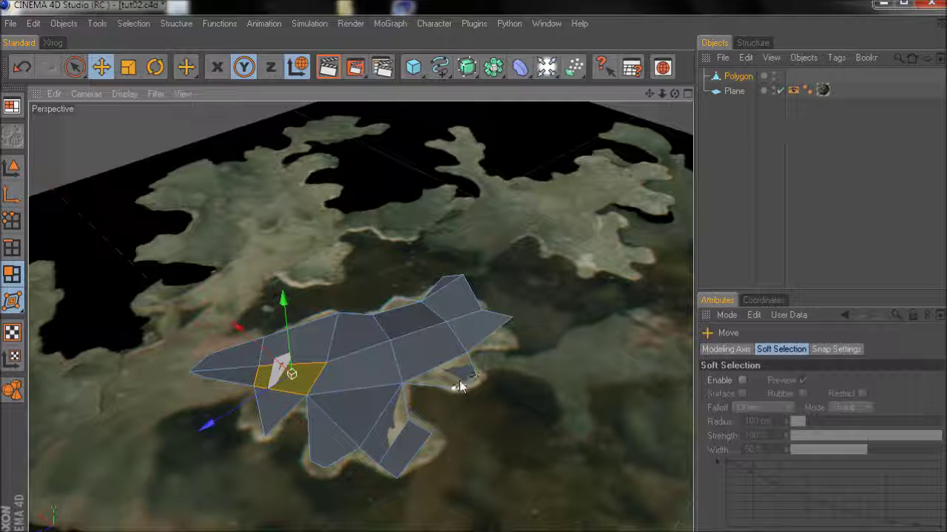
# - Undo the last edits and raise the small protrusions' edges and outline points along Y clear of the reference plane
pyautogui.hotkey('ctrl', 'z')
pyautogui.hotkey('ctrl', 'z')
pyautogui.hotkey('ctrl', 'z')
pyautogui.hotkey('ctrl', 'z')
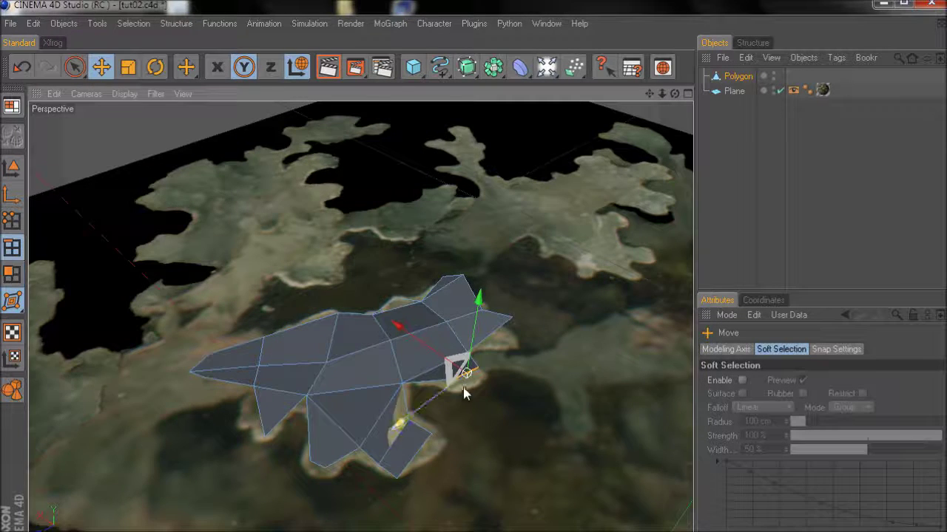
pyautogui.keyDown('alt'); pyautogui.moveTo(463, 389); pyautogui.dragTo(538, 324); pyautogui.keyUp('alt')
pyautogui.scroll(4, 547, 317)
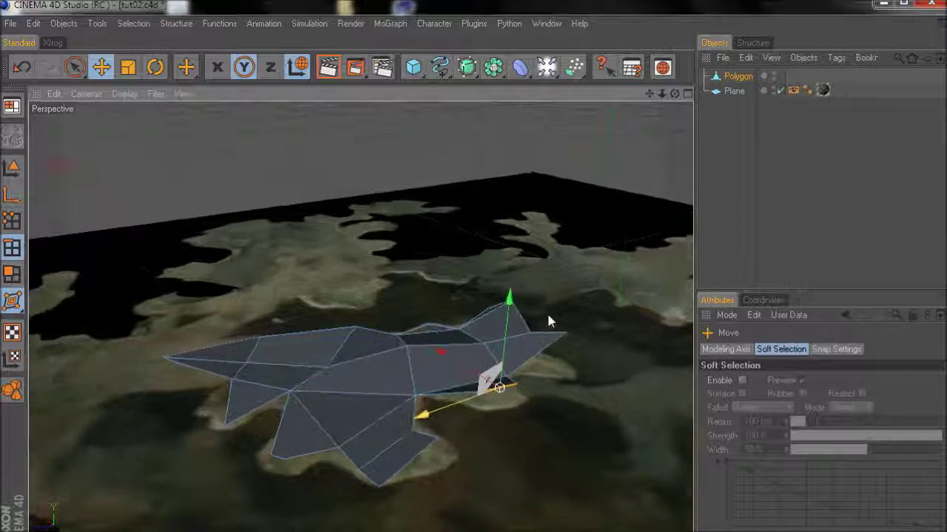
pyautogui.moveTo(424, 456); pyautogui.dragTo(443, 458)
pyautogui.keyDown('alt'); pyautogui.moveTo(414, 374); pyautogui.dragTo(639, 326, button='middle'); pyautogui.keyUp('alt')
pyautogui.moveTo(422, 269); pyautogui.dragTo(420, 265)
pyautogui.keyDown('alt'); pyautogui.moveTo(528, 309); pyautogui.dragTo(545, 318, button='right'); pyautogui.keyUp('alt')
pyautogui.keyDown('alt'); pyautogui.moveTo(553, 360); pyautogui.dragTo(562, 311); pyautogui.keyUp('alt')
# - Add a Phong tag to the Polygon object and switch from direct point editing to Model mode
pyautogui.rightClick(743, 79)
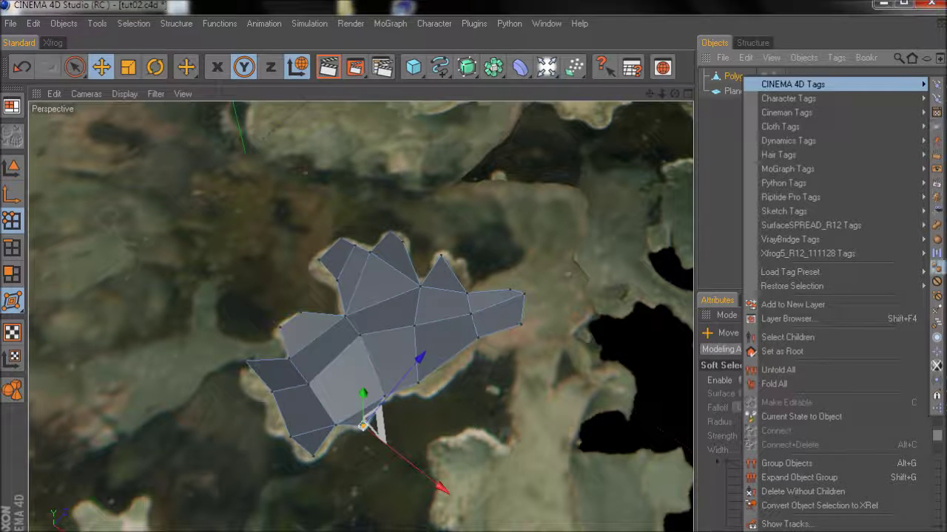
pyautogui.click(936, 365)
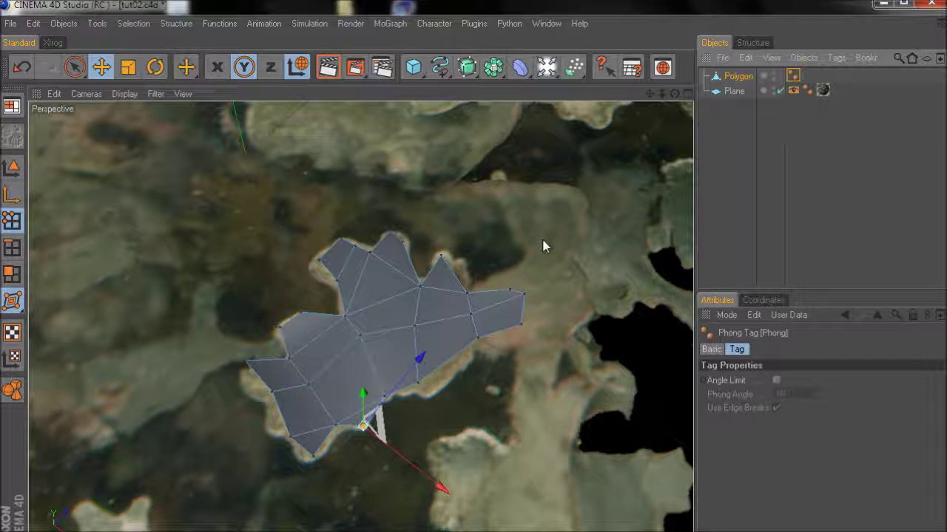
pyautogui.keyDown('alt'); pyautogui.moveTo(582, 296); pyautogui.dragTo(523, 317, button='right'); pyautogui.keyUp('alt')
pyautogui.keyDown('alt'); pyautogui.moveTo(523, 323); pyautogui.dragTo(584, 298); pyautogui.keyUp('alt')
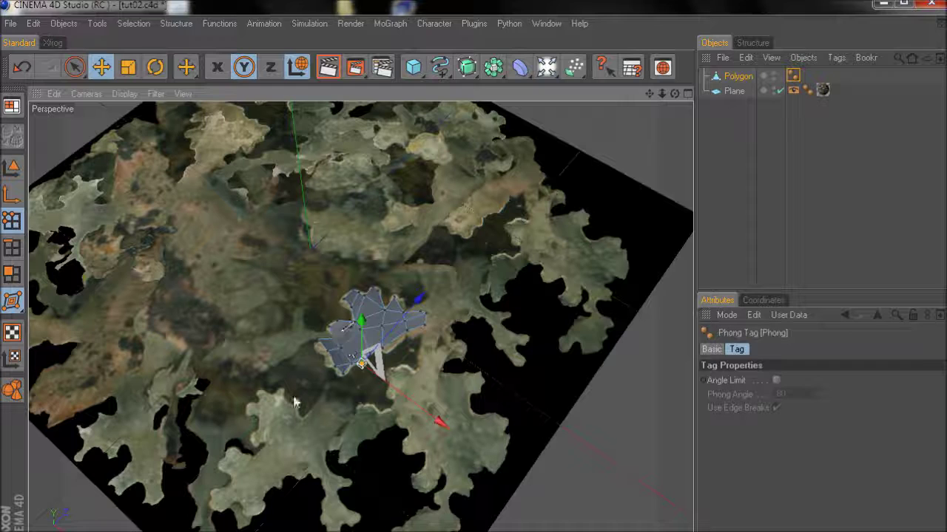
pyautogui.scroll(6, 547, 311)
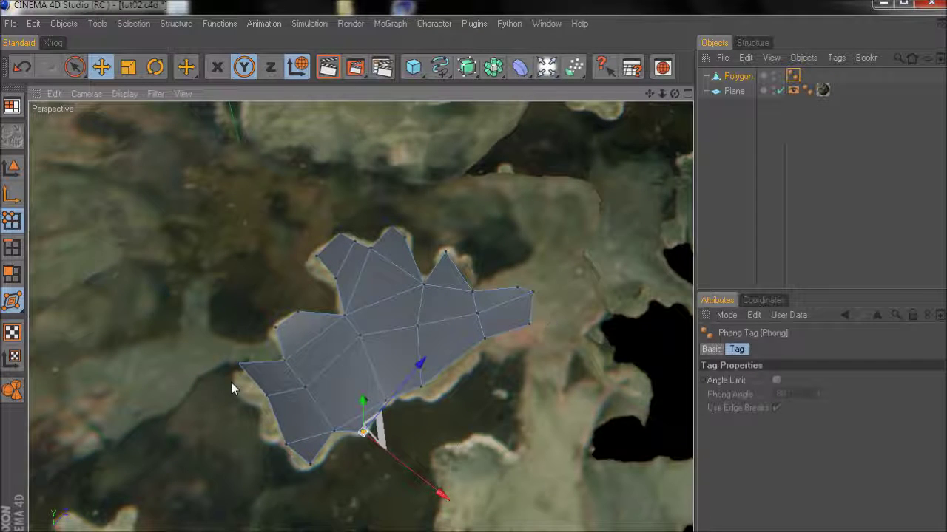
pyautogui.click(14, 170)
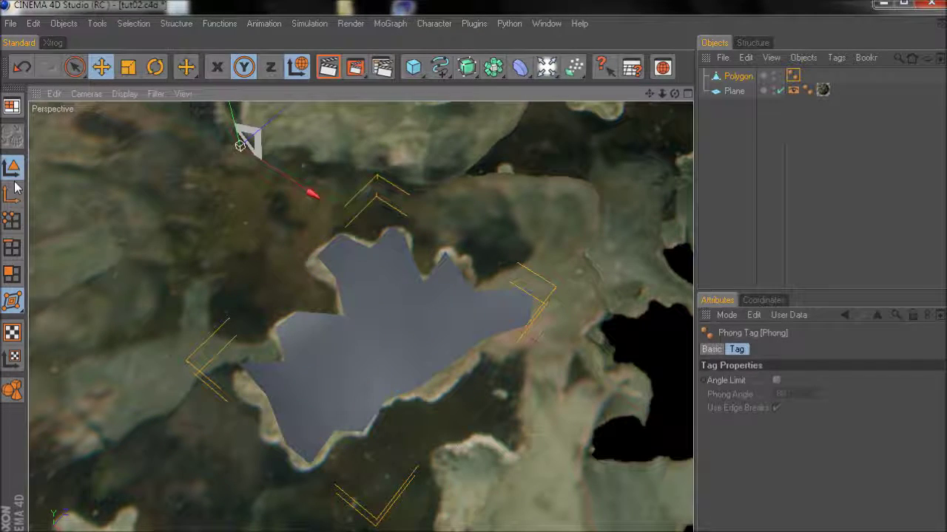
pyautogui.moveTo(15, 305); pyautogui.dragTo(44, 316)
# - Set the projection of the plane's Lichen texture tag to Flat and its pitch rotation (R.P) to -90°
pyautogui.click(823, 90)
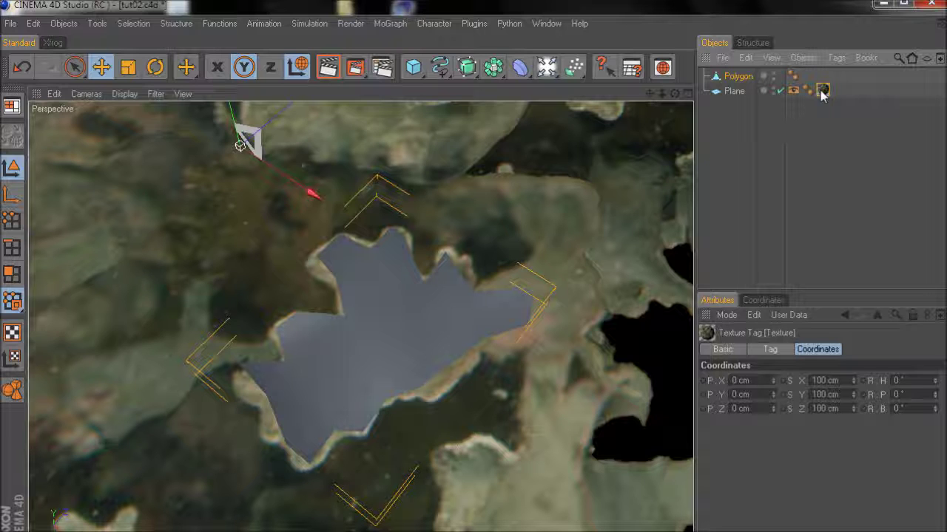
pyautogui.click(776, 351)
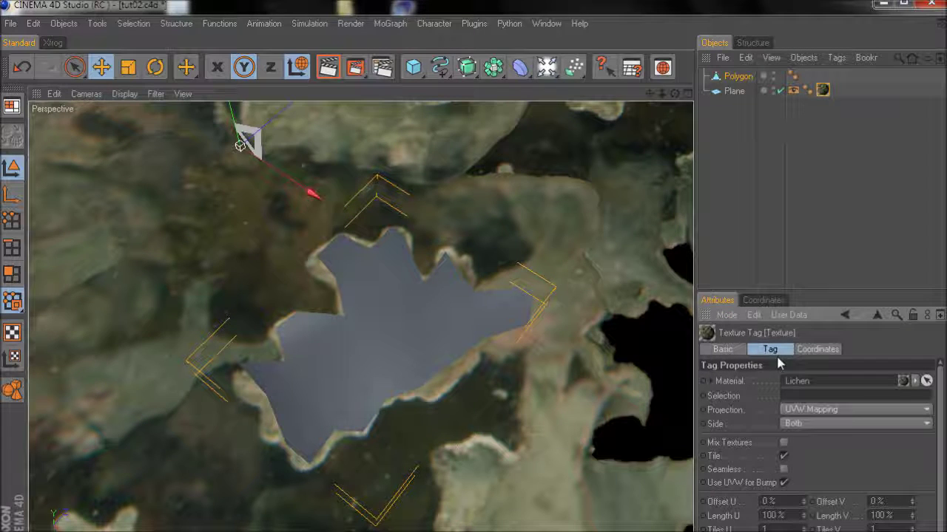
pyautogui.click(813, 411)
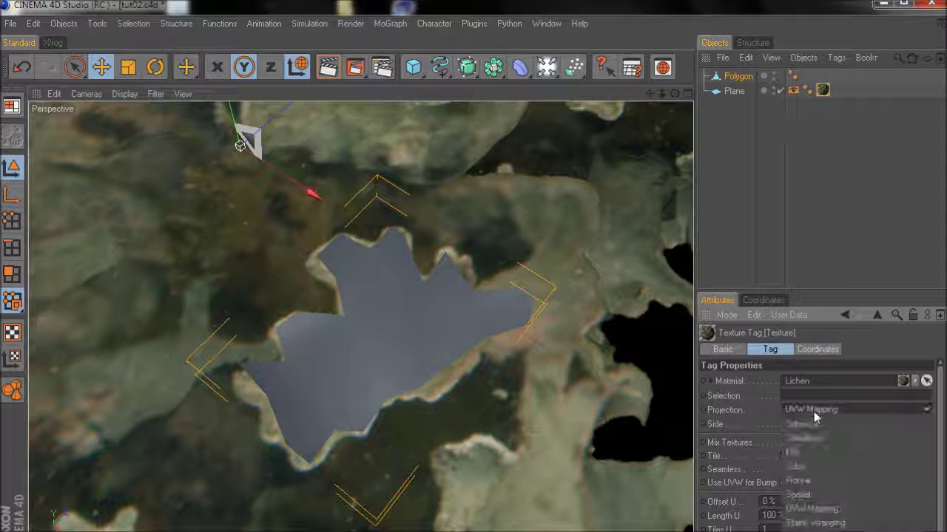
pyautogui.click(814, 453)
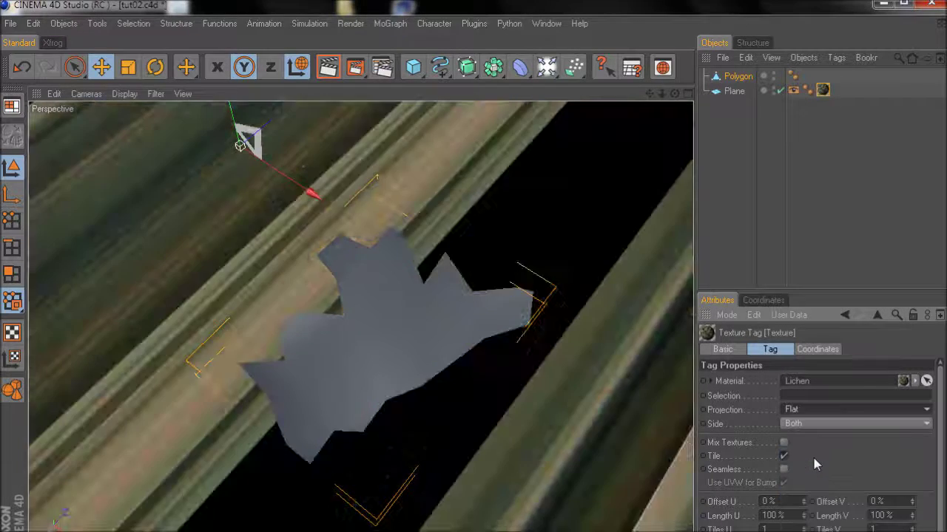
pyautogui.scroll(-8, 548, 373)
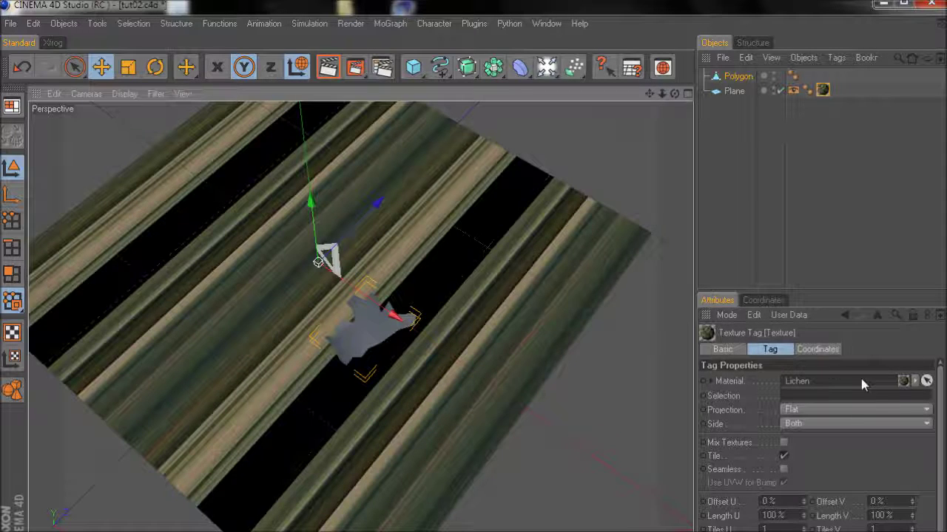
pyautogui.click(818, 350)
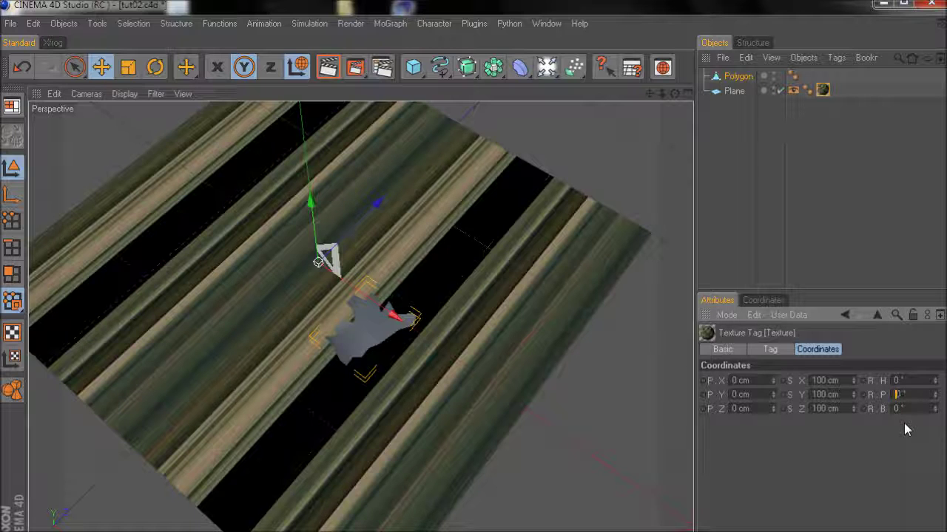
pyautogui.write('-90')
pyautogui.press('Return')
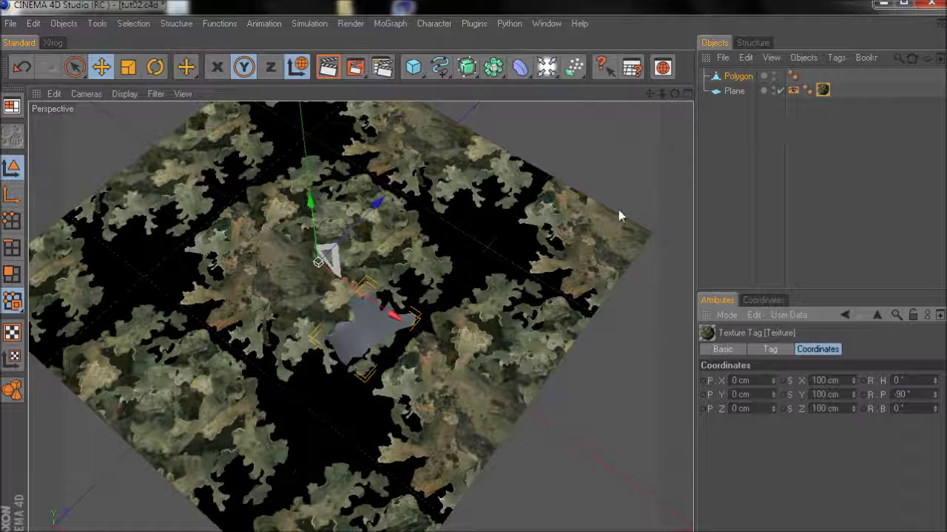
# - Fit the plane's flat-projected Lichen texture to the object
pyautogui.rightClick(824, 92)
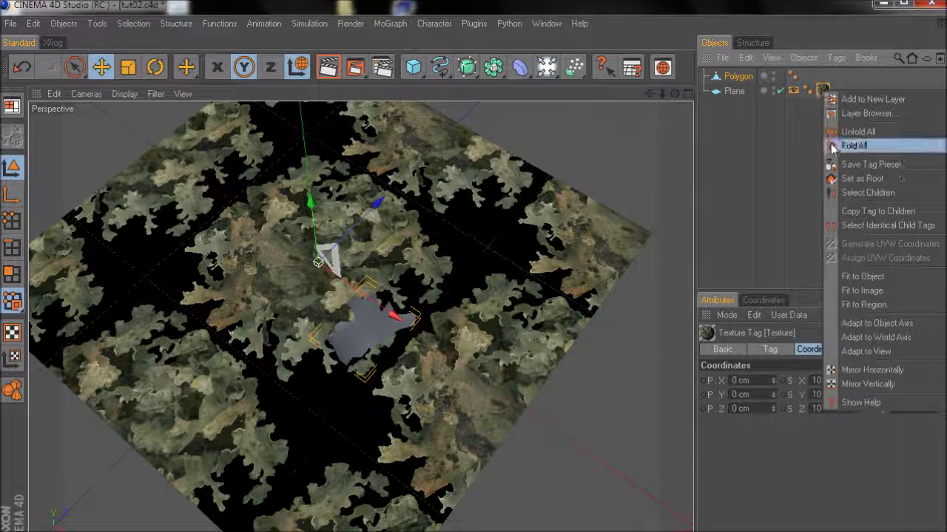
pyautogui.click(843, 277)
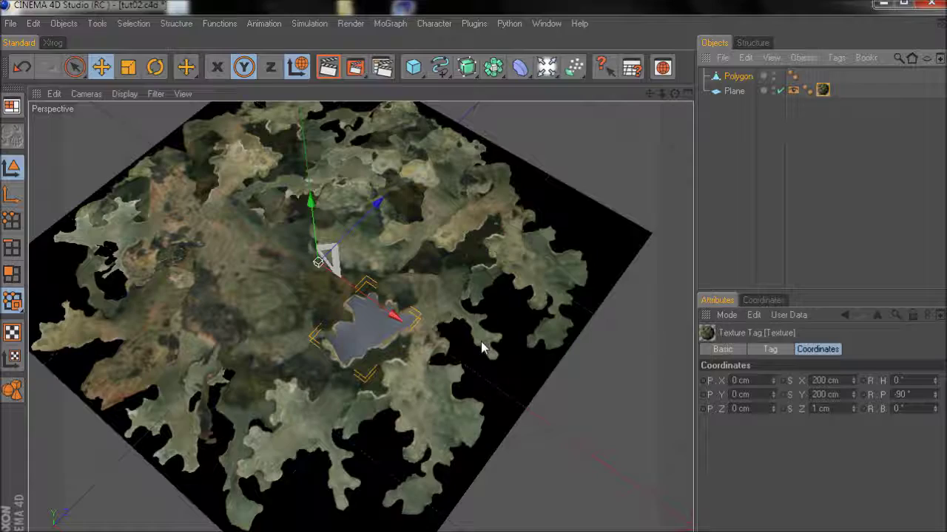
pyautogui.keyDown('alt'); pyautogui.moveTo(441, 405); pyautogui.dragTo(549, 270); pyautogui.keyUp('alt')
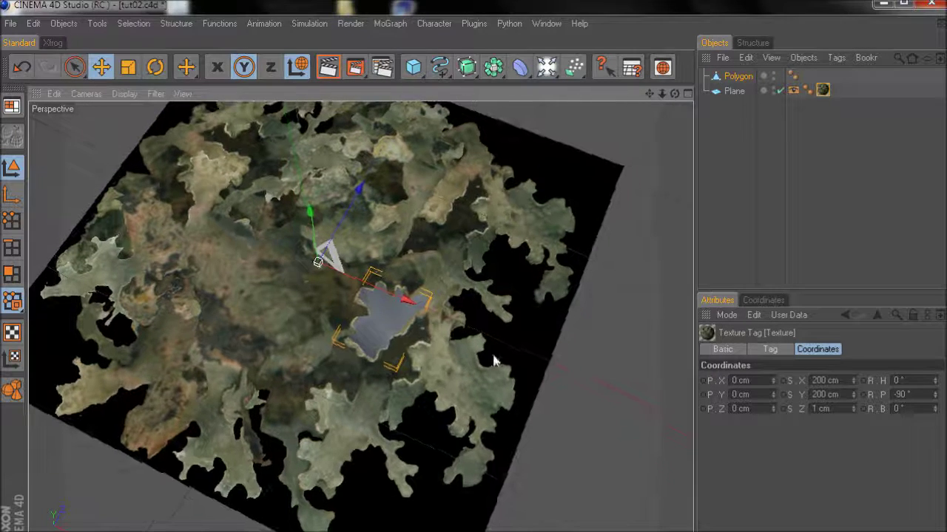
# - Copy the plane's Lichen texture tag onto the Polygon object
pyautogui.click(734, 93)
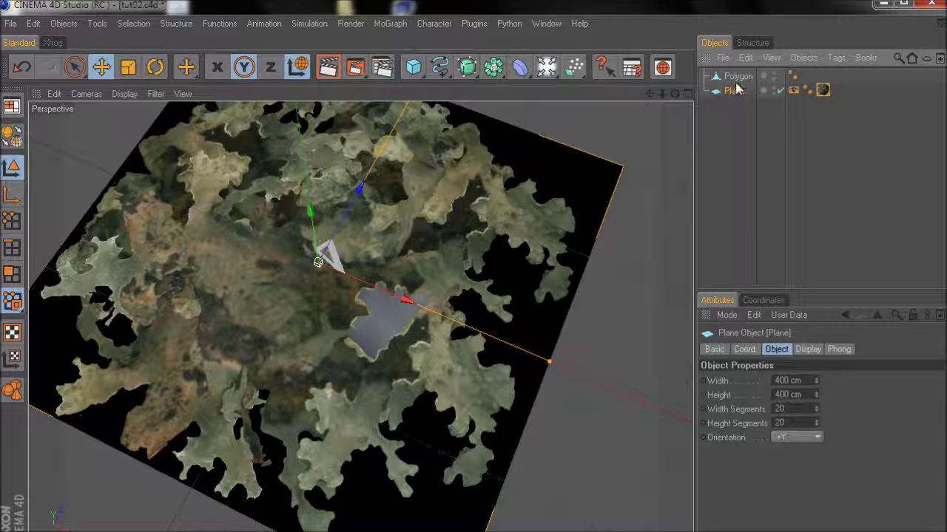
pyautogui.click(736, 77)
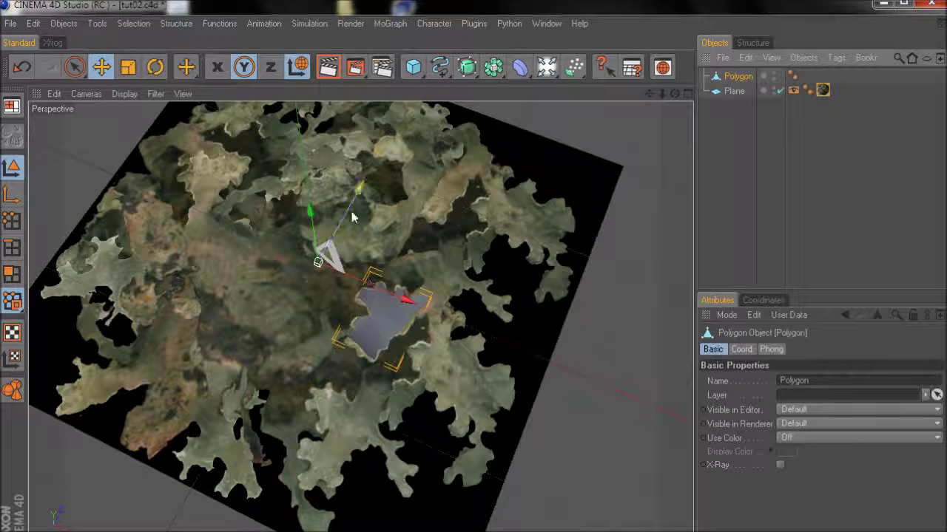
pyautogui.keyDown('alt'); pyautogui.moveTo(354, 216); pyautogui.dragTo(275, 201); pyautogui.keyUp('alt')
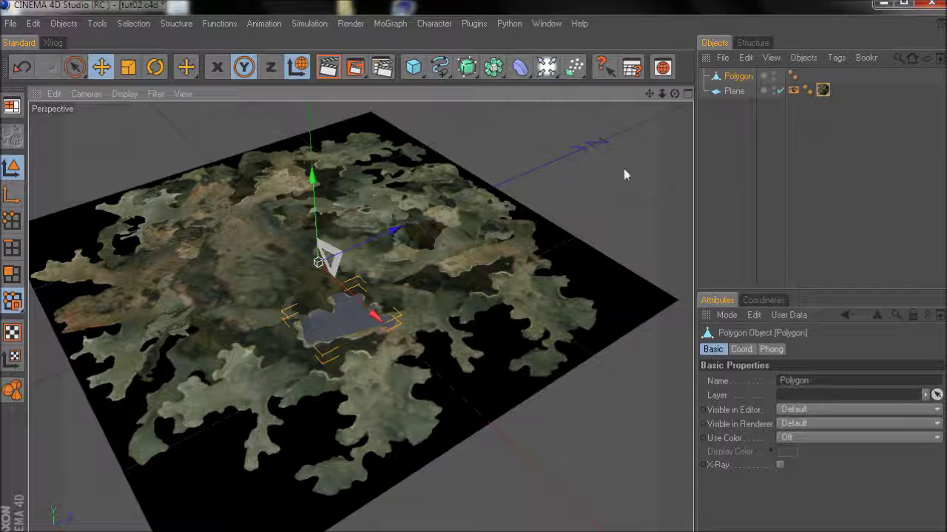
pyautogui.keyDown('alt'); pyautogui.moveTo(486, 263); pyautogui.dragTo(575, 227); pyautogui.keyUp('alt')
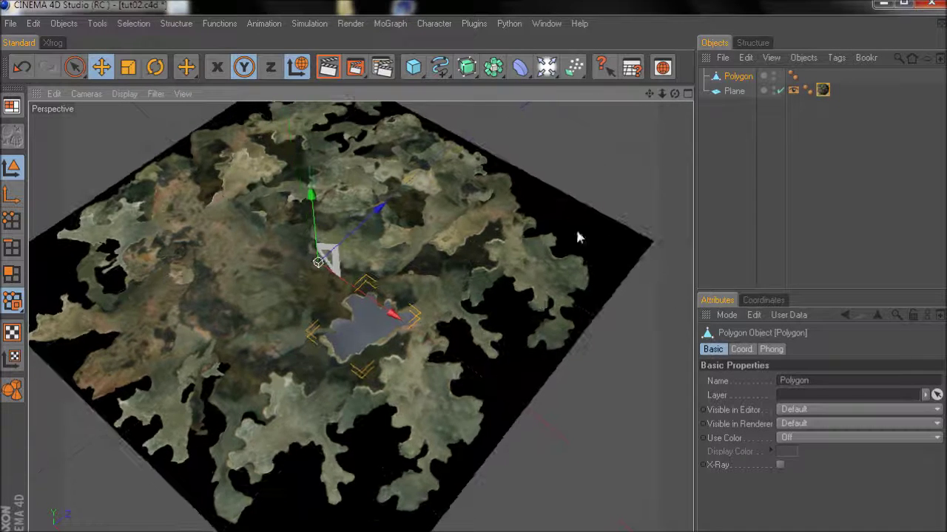
pyautogui.click(822, 90)
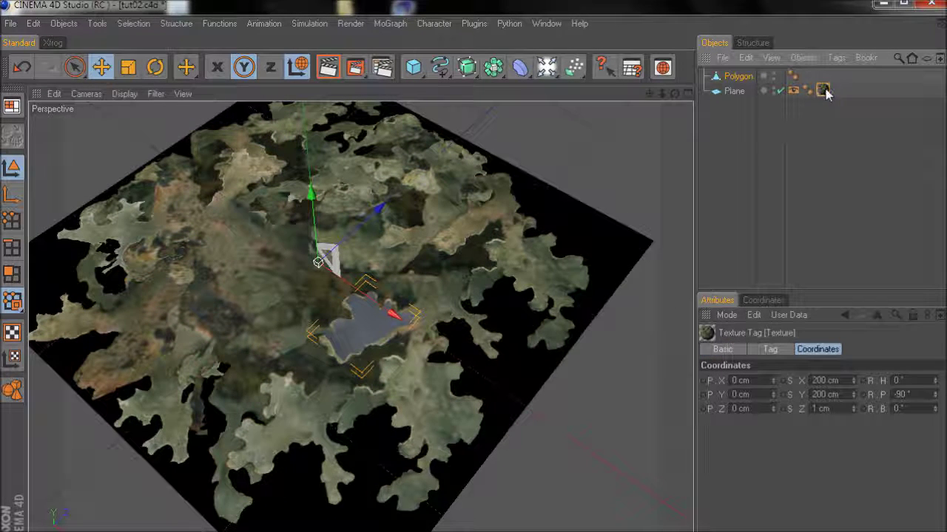
pyautogui.keyDown('ctrl'); pyautogui.moveTo(818, 75); pyautogui.dragTo(809, 76); pyautogui.keyUp('ctrl')
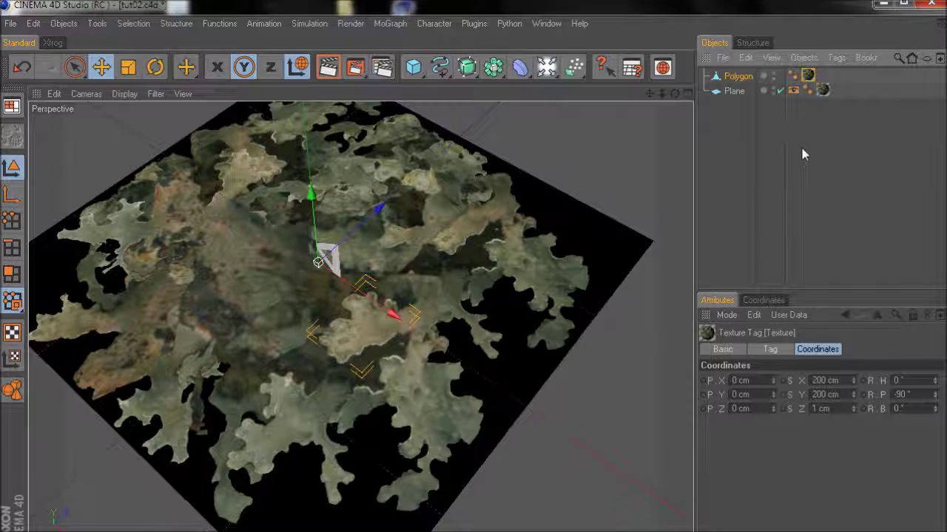
# - Toggle the reference plane's visibility to compare it with the textured lobe, and leave the plane hidden
pyautogui.click(780, 91)
pyautogui.click(780, 91)
pyautogui.click(780, 91)
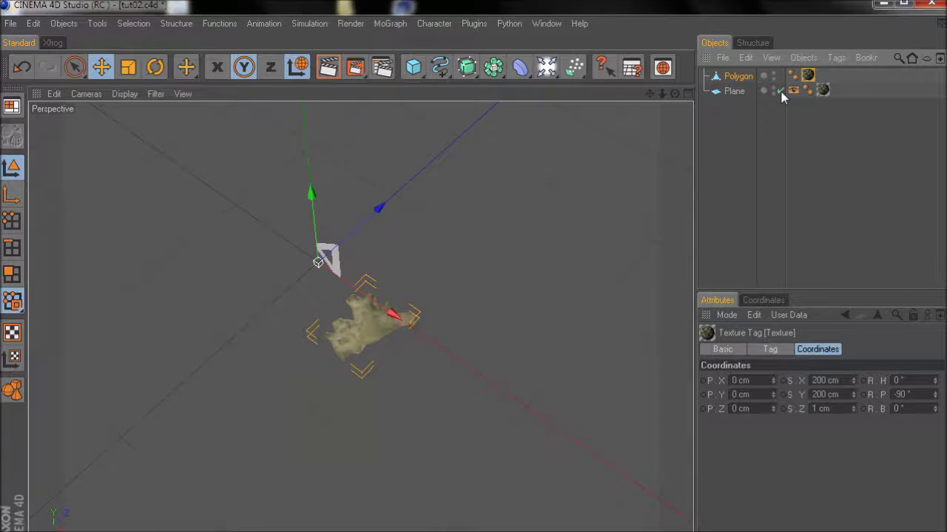
pyautogui.click(781, 90)
pyautogui.click(780, 91)
pyautogui.click(780, 91)
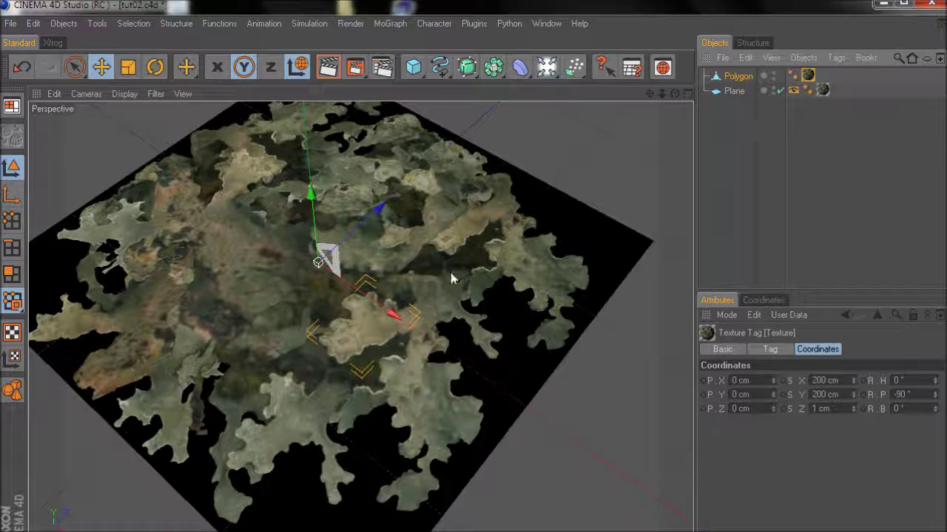
pyautogui.click(780, 91)
pyautogui.scroll(5, 567, 323)
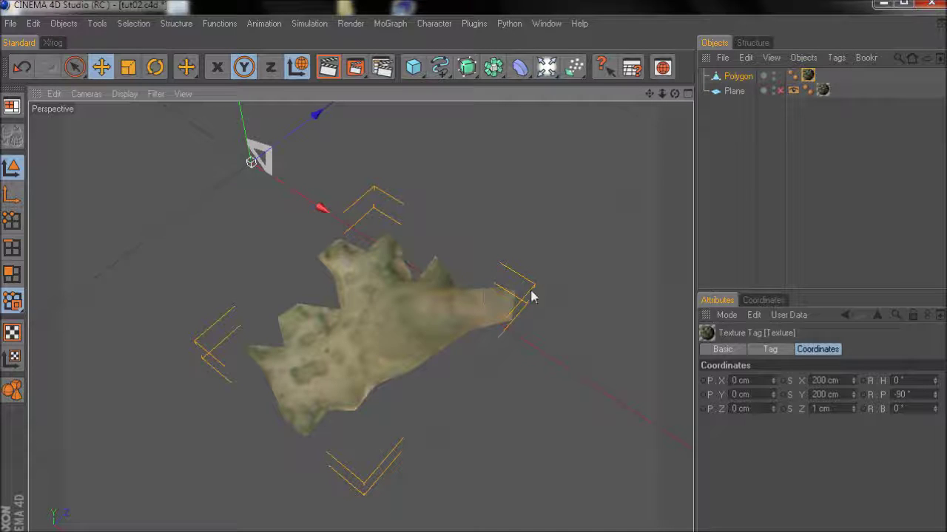
# - Generate UVW coordinates for the Polygon object from its Lichen texture tag
pyautogui.rightClick(808, 77)
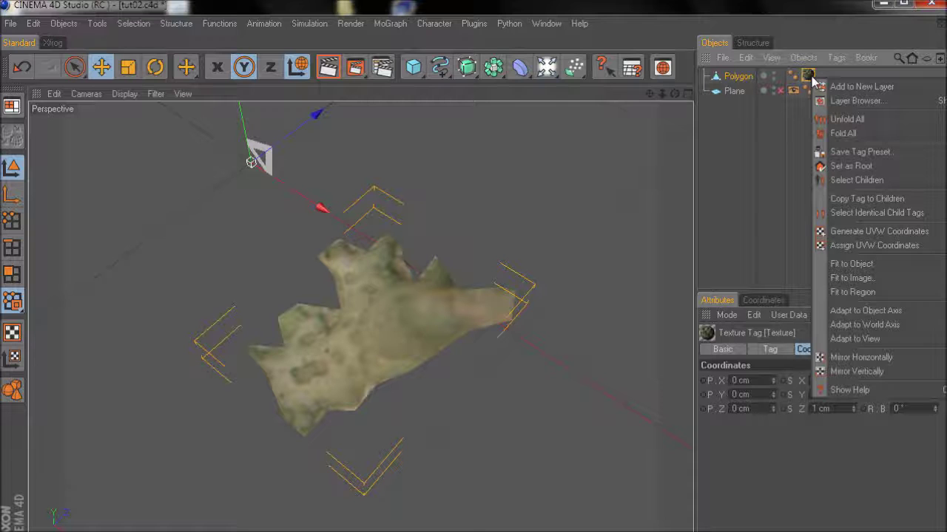
pyautogui.click(857, 235)
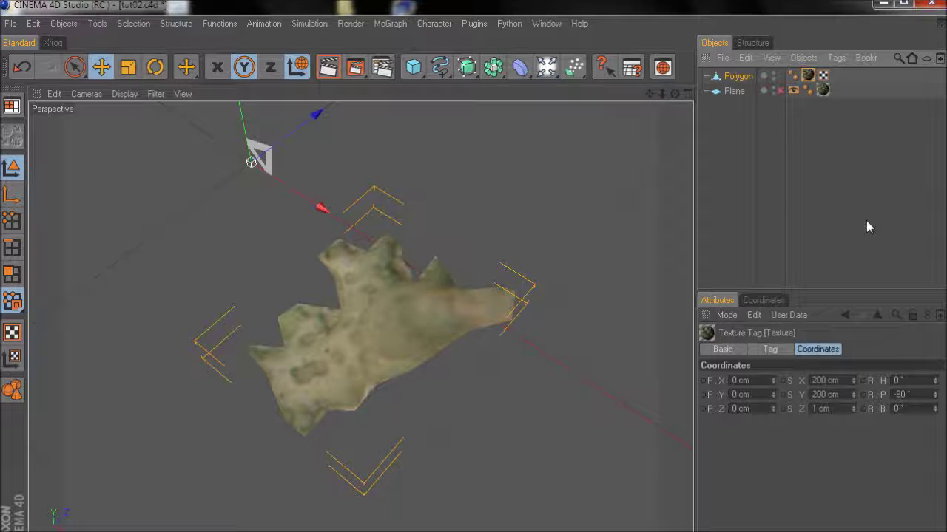
pyautogui.moveTo(545, 326)
pyautogui.keyDown('alt'); pyautogui.mouseDown()
pyautogui.moveTo(569, 303)
pyautogui.moveTo(548, 321)
pyautogui.mouseUp(); pyautogui.keyUp('alt')
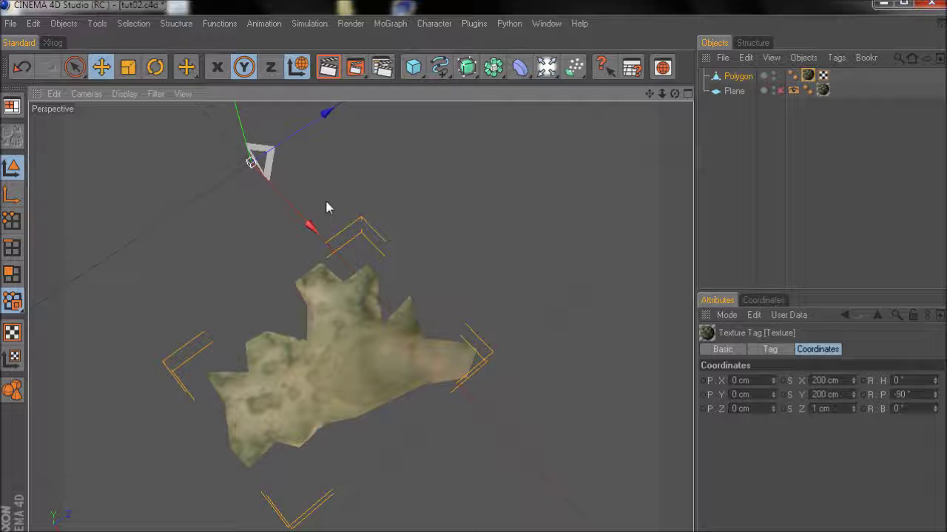
# - Inspect the Polygon object's UV mesh in the BP UV Edit layout, and return to the morespace layout
pyautogui.click(12, 108)
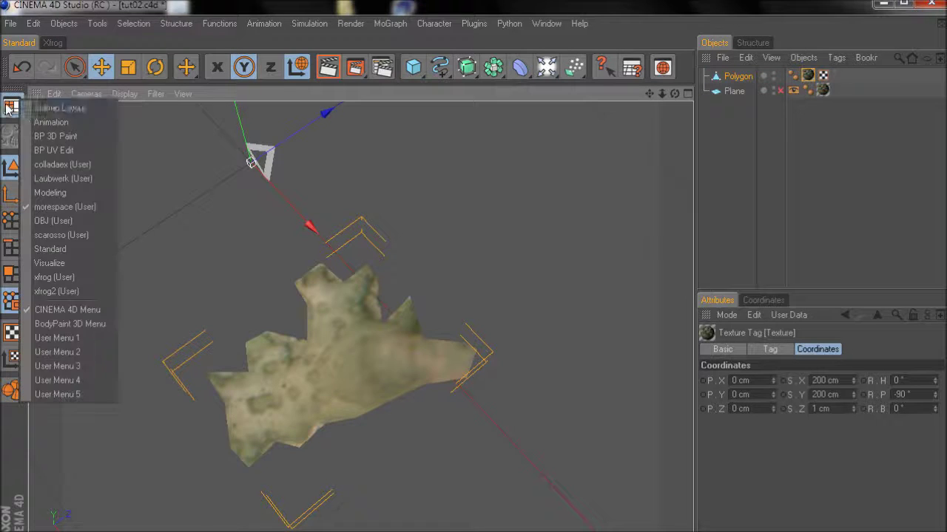
pyautogui.click(59, 152)
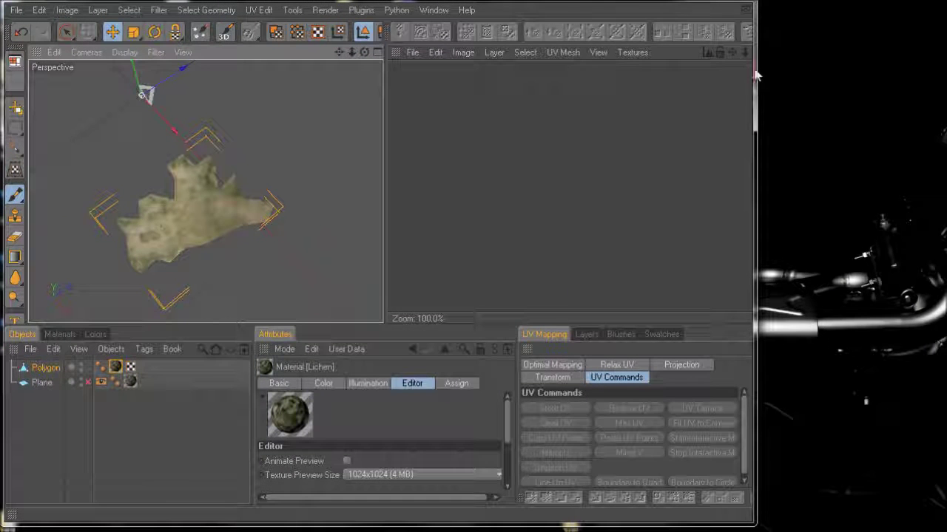
pyautogui.moveTo(755, 74); pyautogui.dragTo(945, 70)
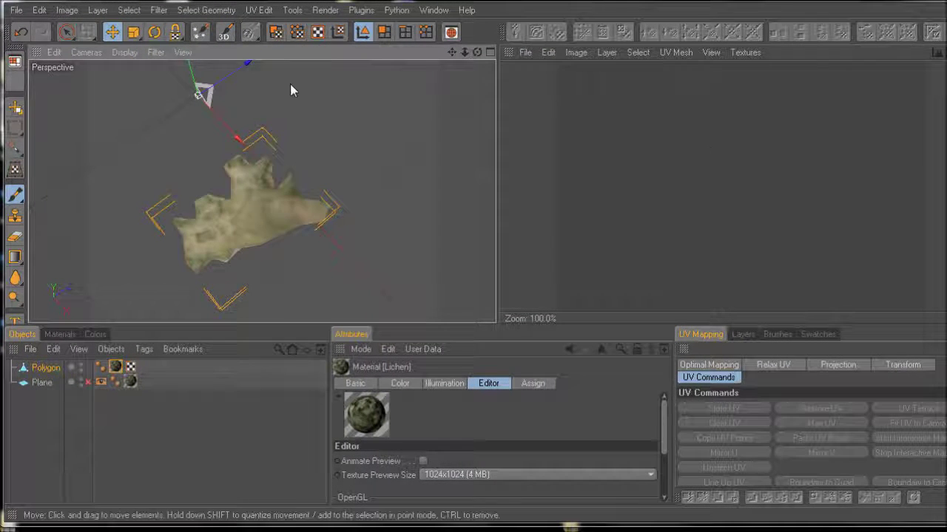
pyautogui.click(275, 32)
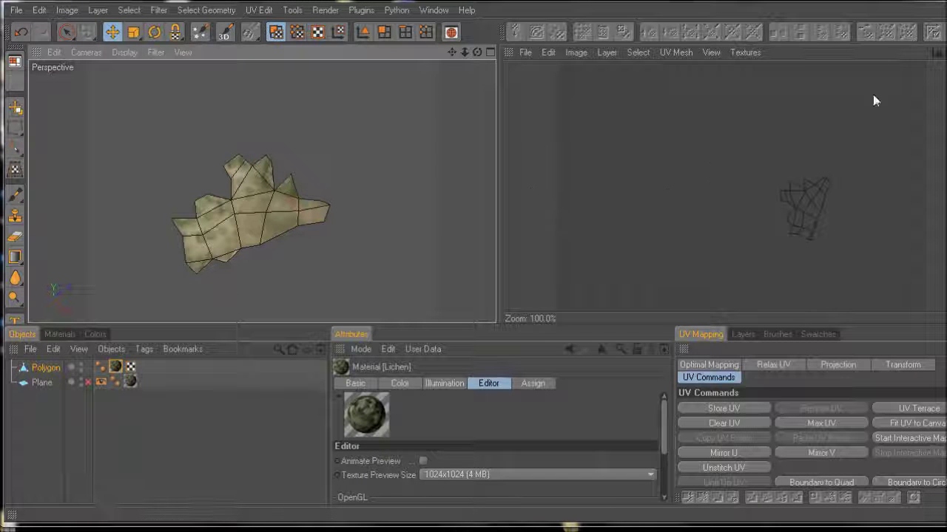
pyautogui.scroll(-4, 547, 318)
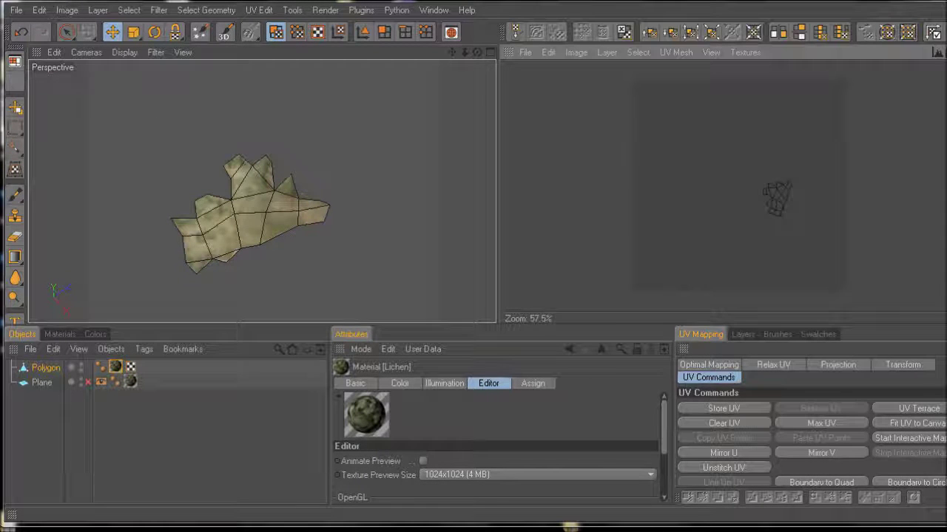
pyautogui.click(777, 196)
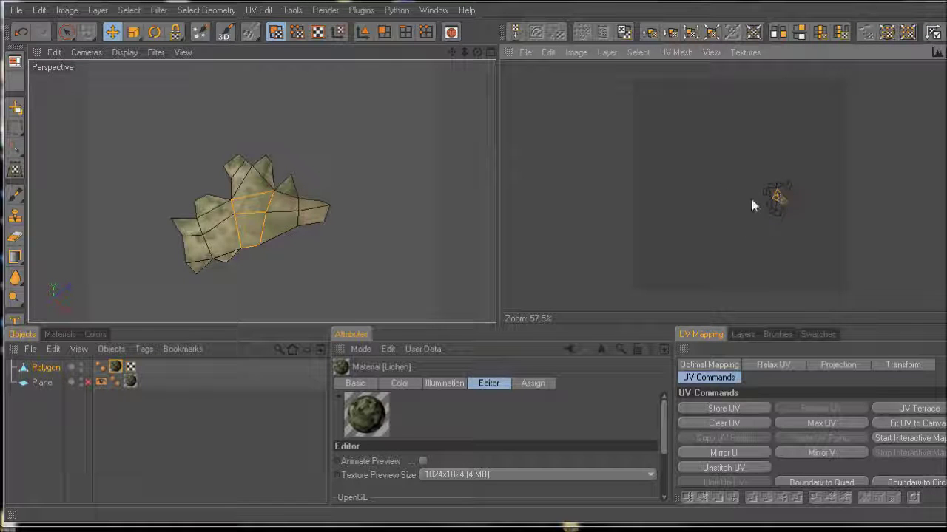
pyautogui.click(14, 61)
pyautogui.click(63, 210)
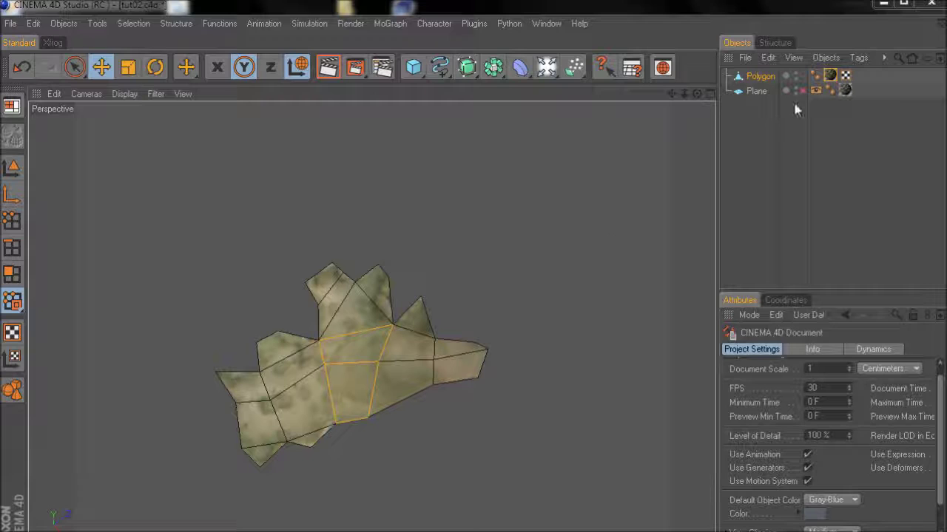
# - Rename the Polygon object as Lichen1
pyautogui.doubleClick(762, 77)
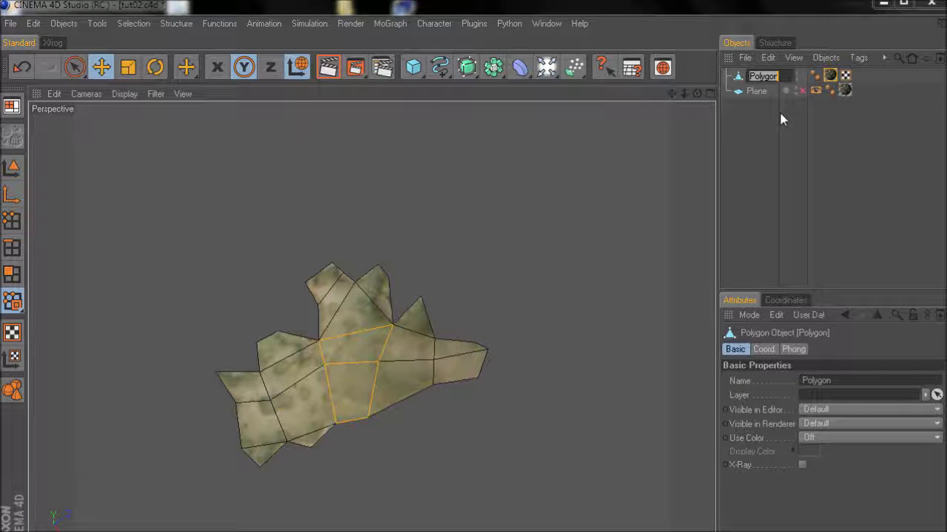
pyautogui.write('Lichen1')
pyautogui.press('Return')
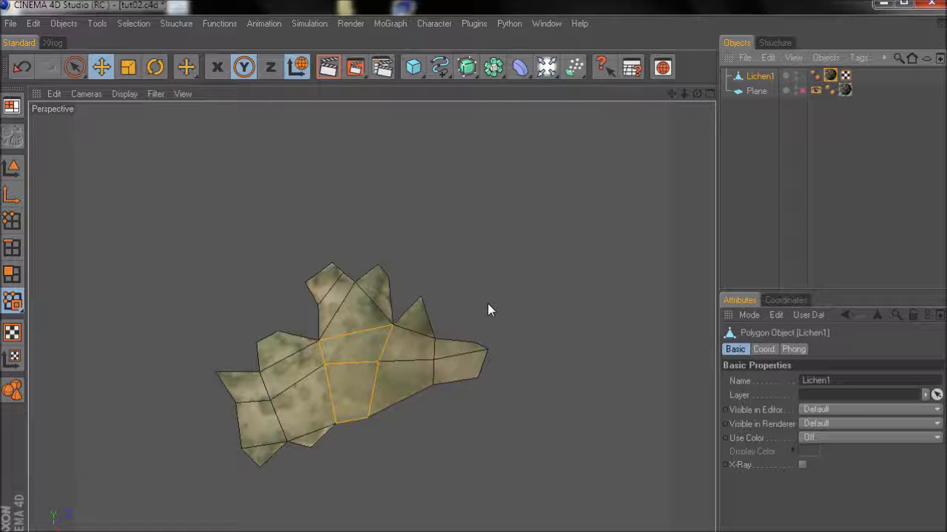
# - Show the reference plane to compare the lobe with the other lichen lobes, and hide the plane again in model mode
pyautogui.click(803, 89)
pyautogui.scroll(-10, 485, 236)
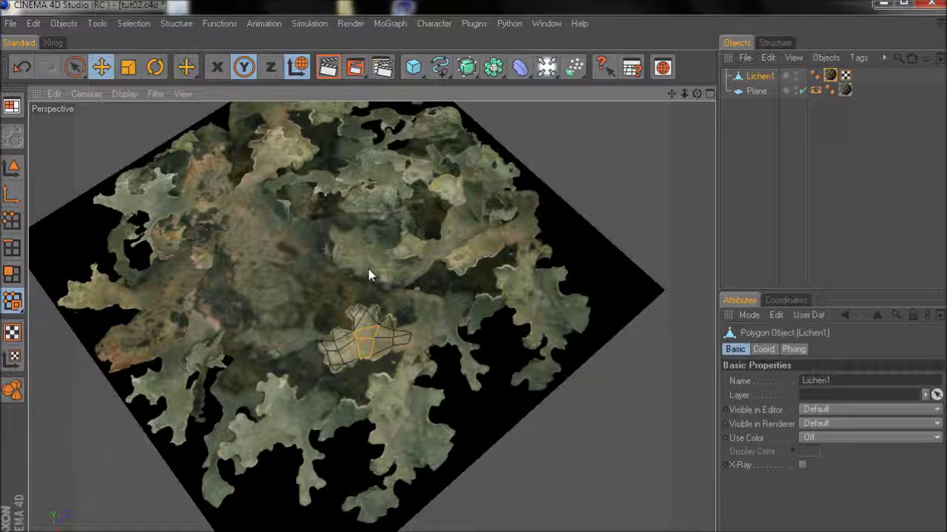
pyautogui.scroll(7, 585, 320)
pyautogui.scroll(-5, 560, 321)
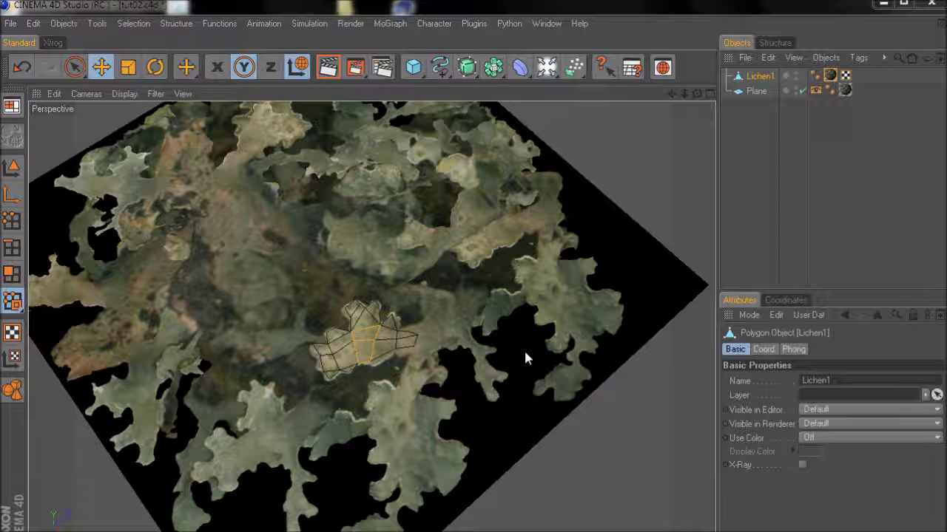
pyautogui.click(9, 169)
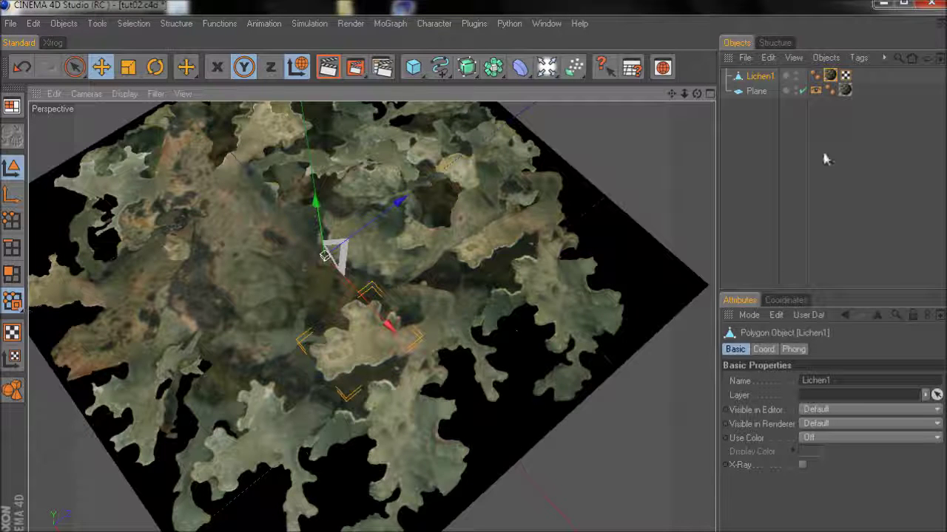
pyautogui.click(802, 90)
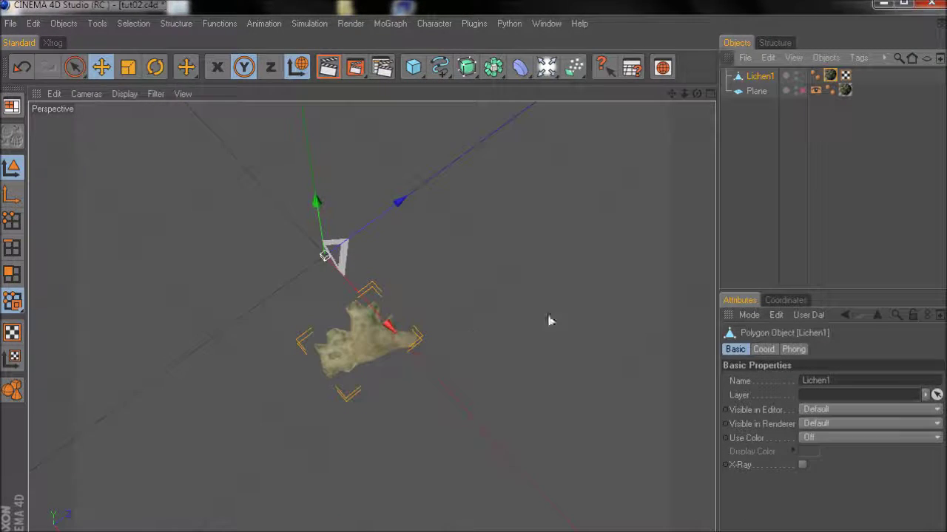
# - In the Top view, move only Lichen1's object axis along X and Z to the tip of the lobe's narrow stem
pyautogui.moveTo(548, 320)
pyautogui.keyDown('alt'); pyautogui.mouseDown()
pyautogui.moveTo(537, 331)
pyautogui.moveTo(525, 321)
pyautogui.moveTo(562, 313)
pyautogui.mouseUp(); pyautogui.keyUp('alt')
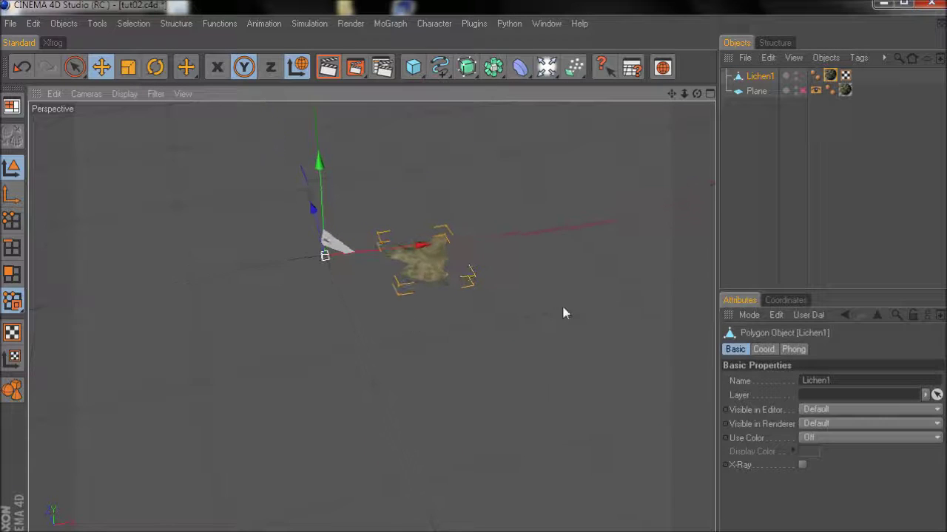
pyautogui.keyDown('alt'); pyautogui.moveTo(563, 313); pyautogui.dragTo(548, 328, button='right'); pyautogui.keyUp('alt')
pyautogui.keyDown('alt'); pyautogui.moveTo(549, 327); pyautogui.dragTo(532, 456, button='middle'); pyautogui.keyUp('alt')
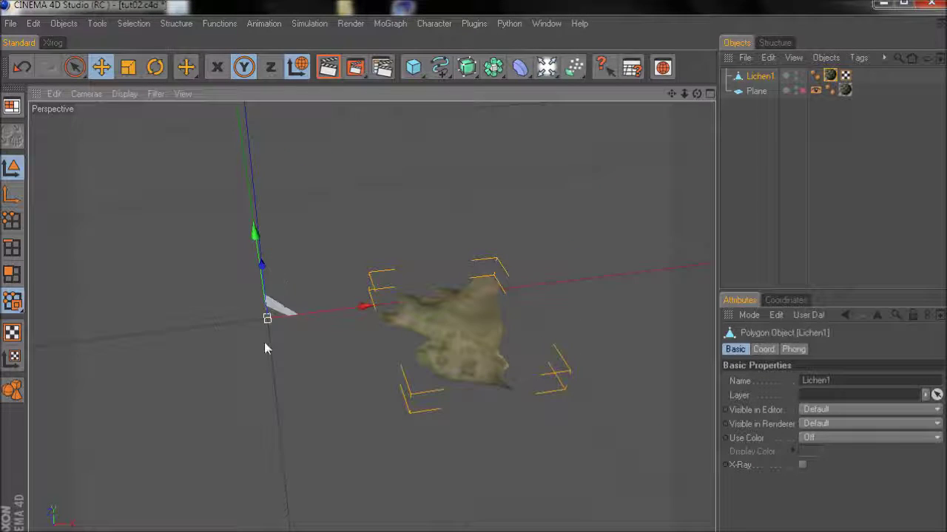
pyautogui.keyDown('alt'); pyautogui.moveTo(549, 321); pyautogui.dragTo(285, 452); pyautogui.keyUp('alt')
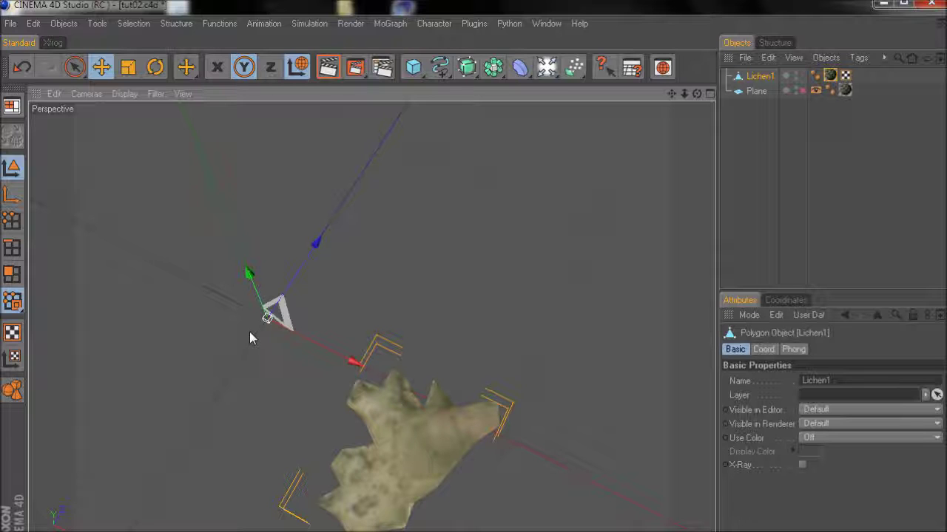
pyautogui.scroll(-2, 549, 320)
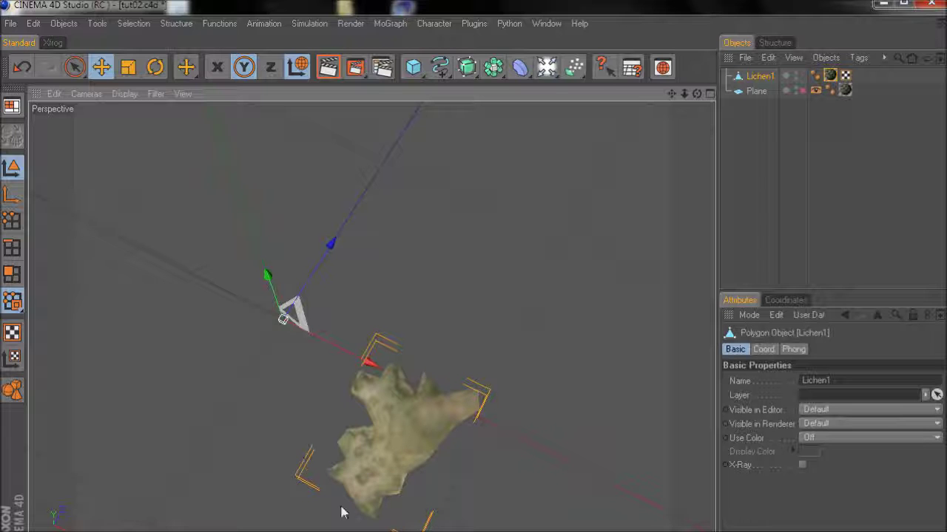
pyautogui.middleClick(447, 376)
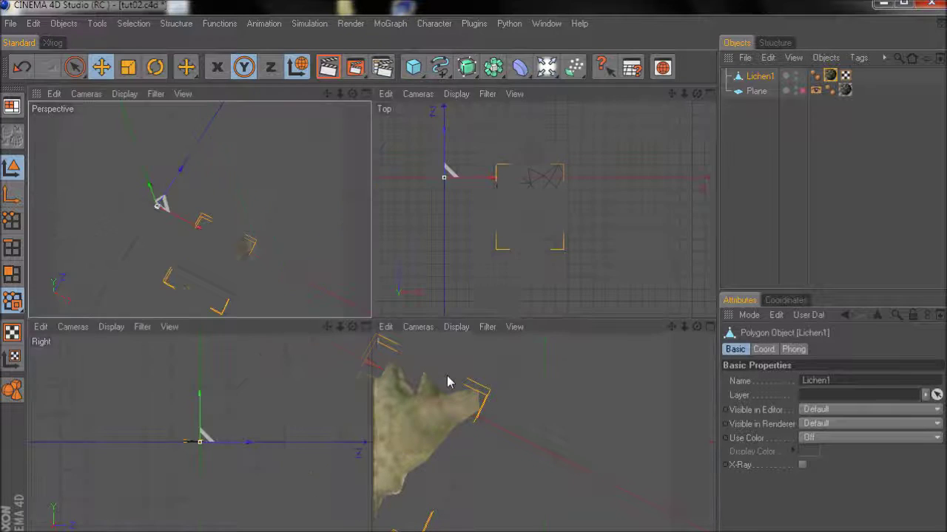
pyautogui.middleClick(589, 213)
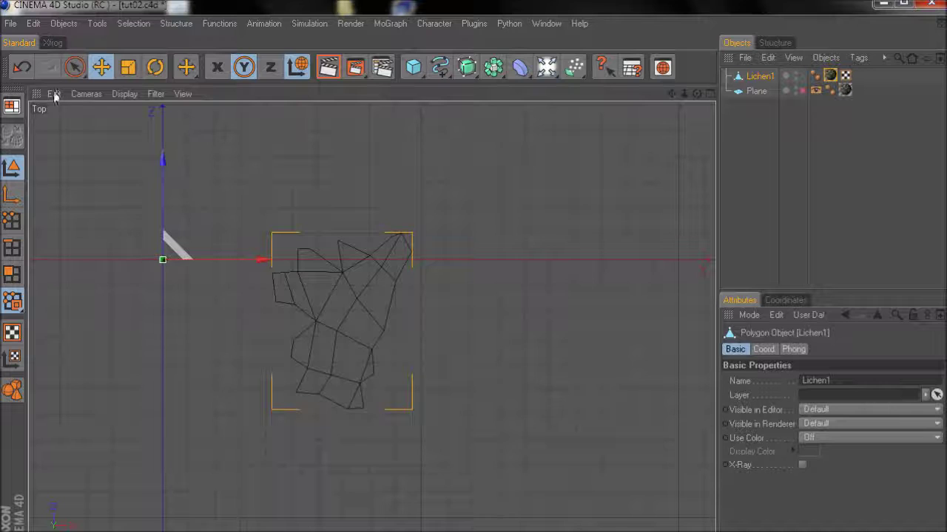
pyautogui.click(11, 194)
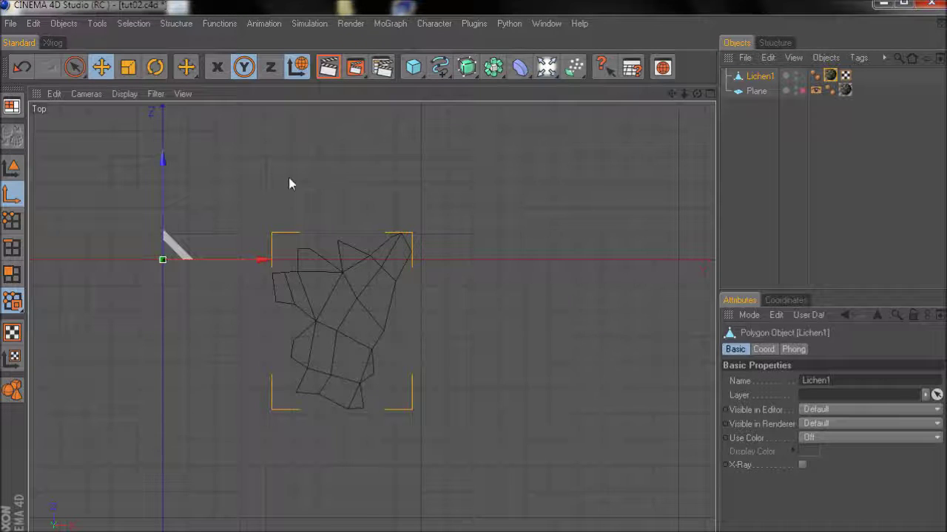
pyautogui.click(218, 67)
pyautogui.click(269, 68)
pyautogui.moveTo(549, 321)
pyautogui.mouseDown()
pyautogui.moveTo(560, 332)
pyautogui.moveTo(549, 321)
pyautogui.mouseUp()
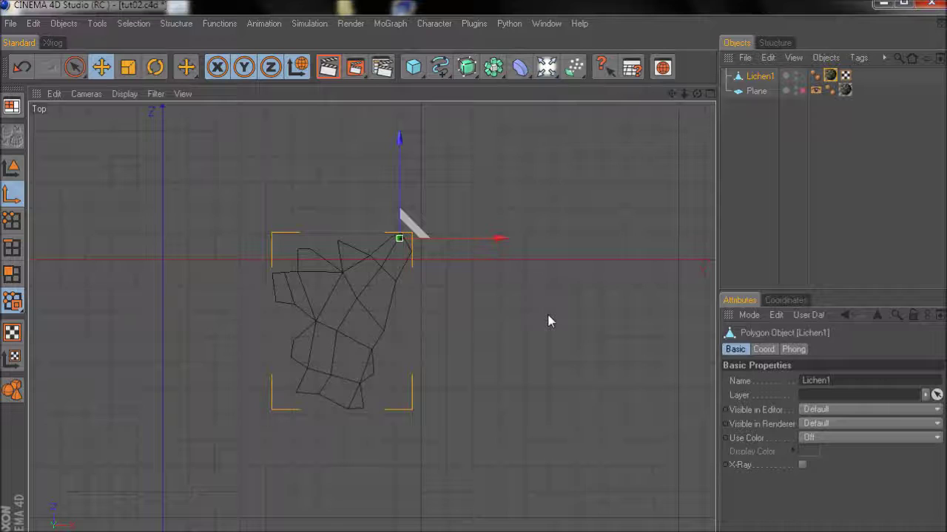
pyautogui.click(12, 167)
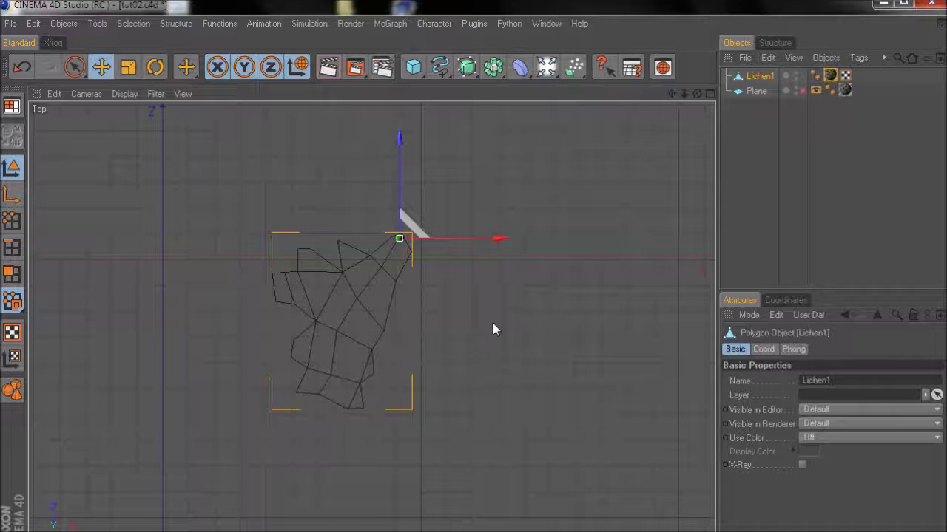
# - Set Lichen1's X and Z positions to 0 cm and apply them
pyautogui.click(795, 300)
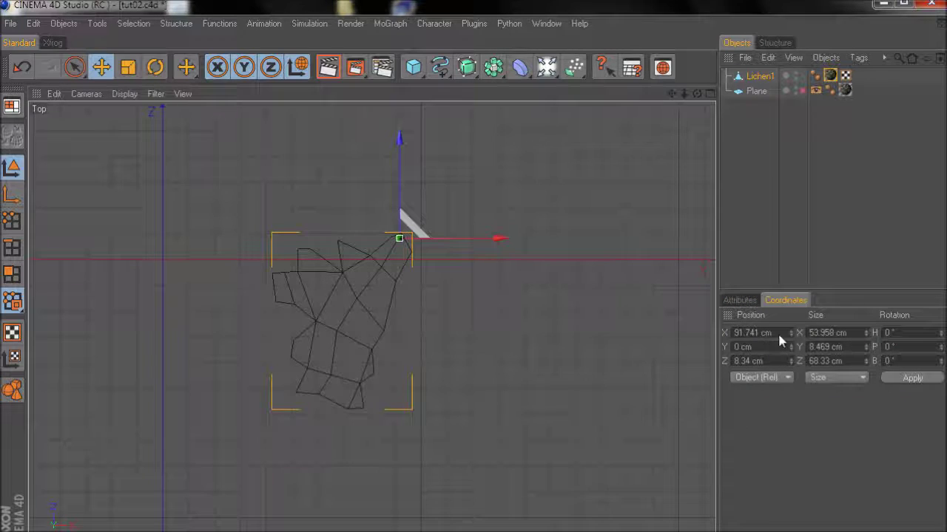
pyautogui.click(762, 332)
pyautogui.write('0')
pyautogui.click(761, 361)
pyautogui.write('0')
pyautogui.click(928, 382)
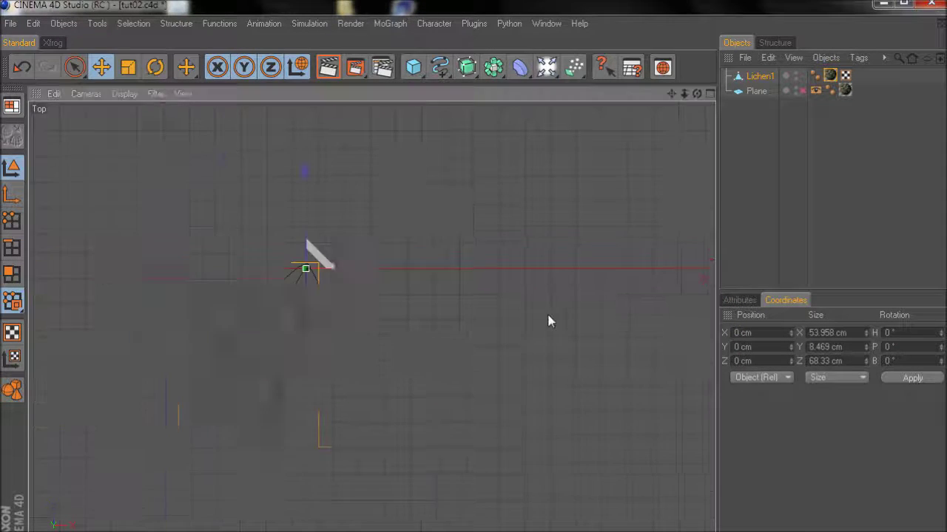
# - In the Perspective view, rotate only Lichen1's object axis to a heading of about 143.5°, pointing Z along the lobe
pyautogui.middleClick(232, 296)
pyautogui.middleClick(189, 226)
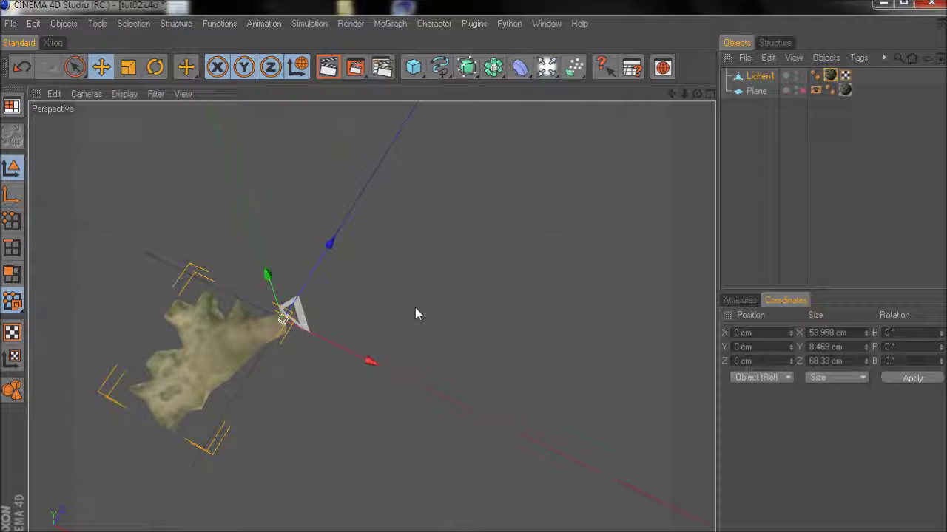
pyautogui.click(12, 195)
pyautogui.press('r')
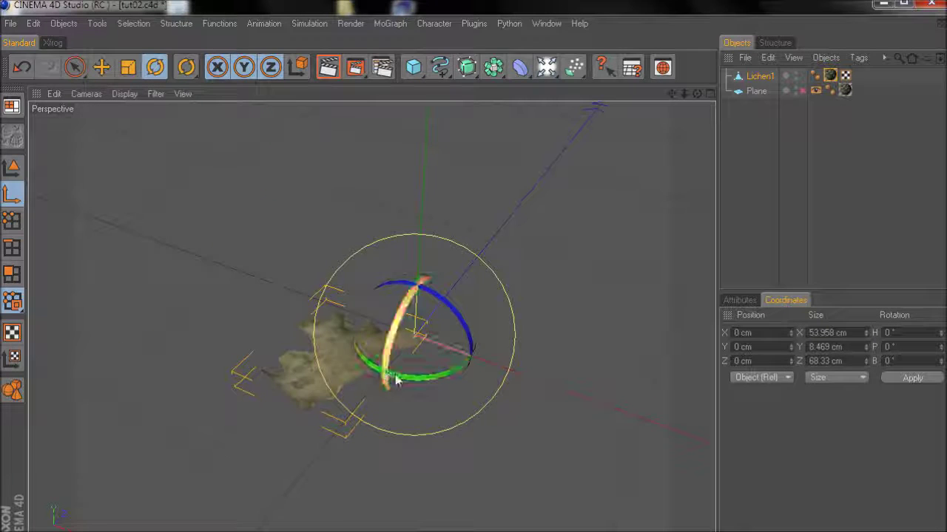
pyautogui.moveTo(395, 379); pyautogui.dragTo(524, 290)
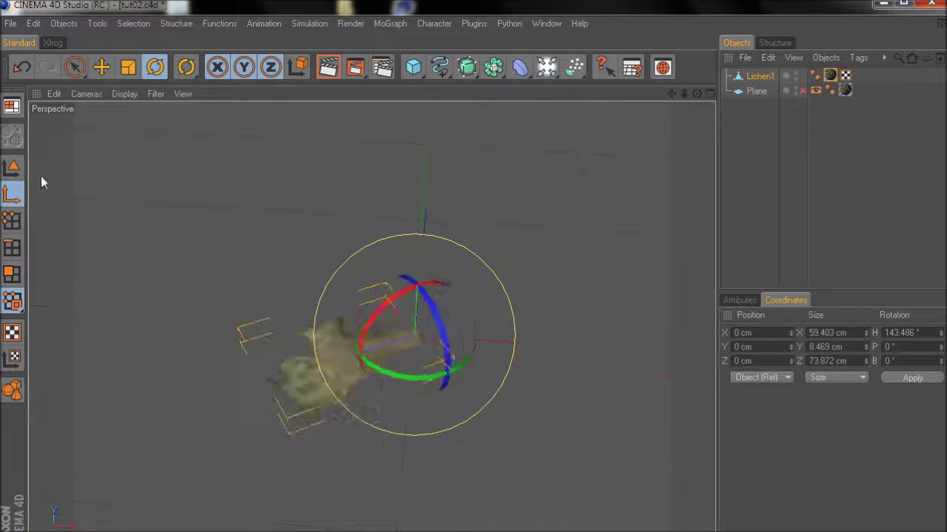
# - Switch the Move tool to the object coordinate system, check the rotated axis against the lobe, and return to model mode
pyautogui.click(11, 168)
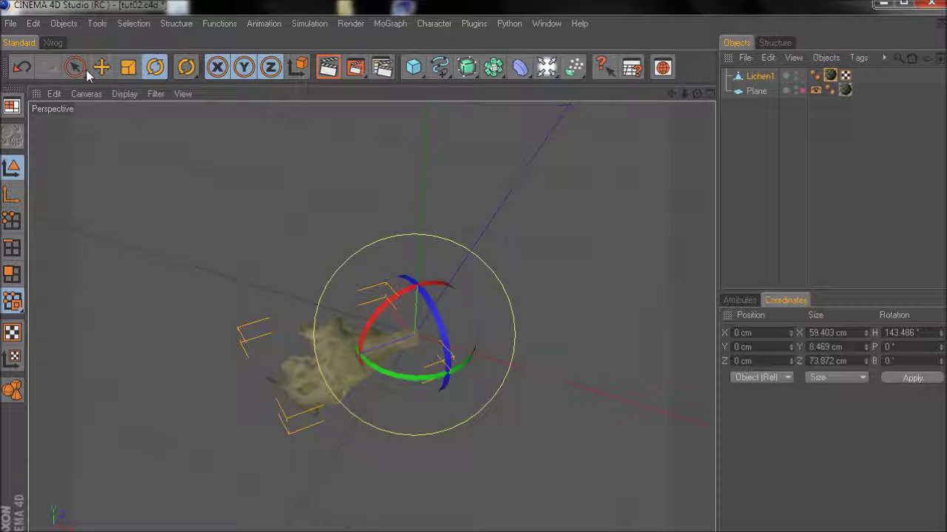
pyautogui.click(101, 68)
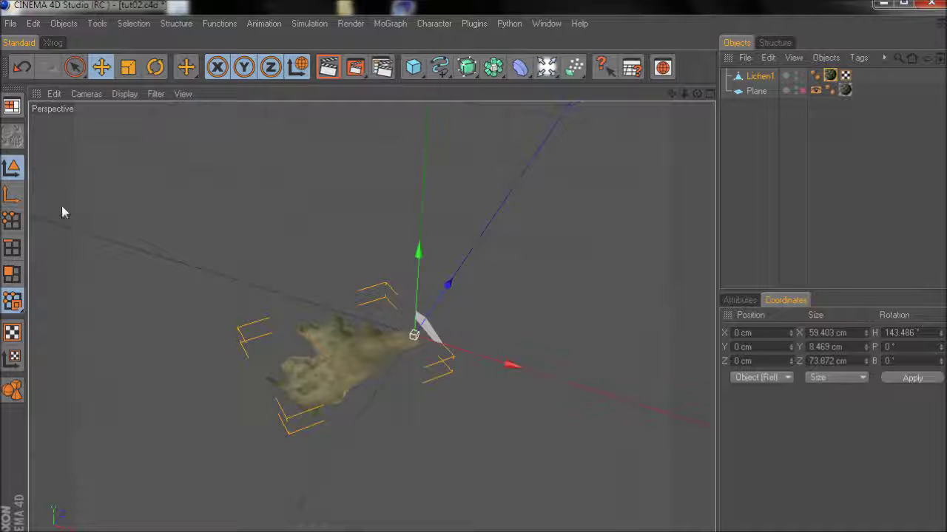
pyautogui.click(11, 194)
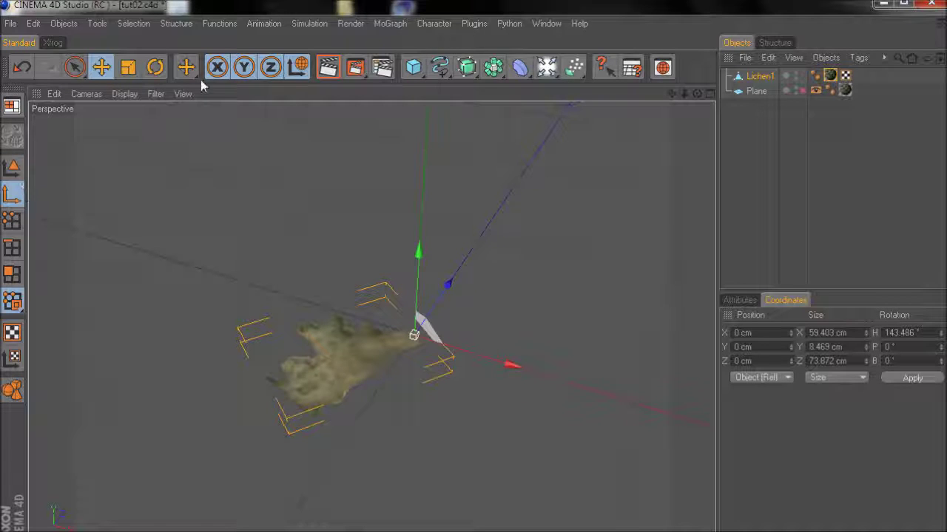
pyautogui.click(302, 67)
pyautogui.keyDown('alt'); pyautogui.moveTo(363, 222); pyautogui.dragTo(469, 323); pyautogui.keyUp('alt')
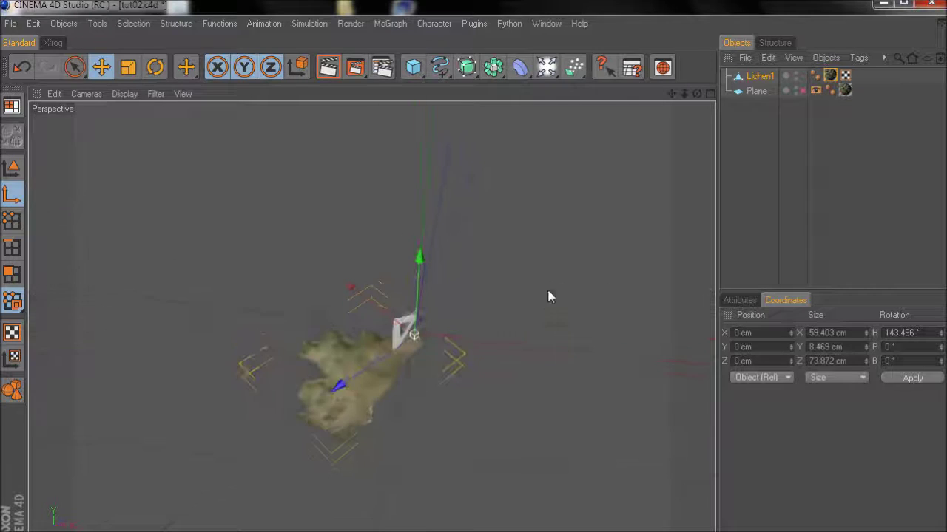
pyautogui.press('l')
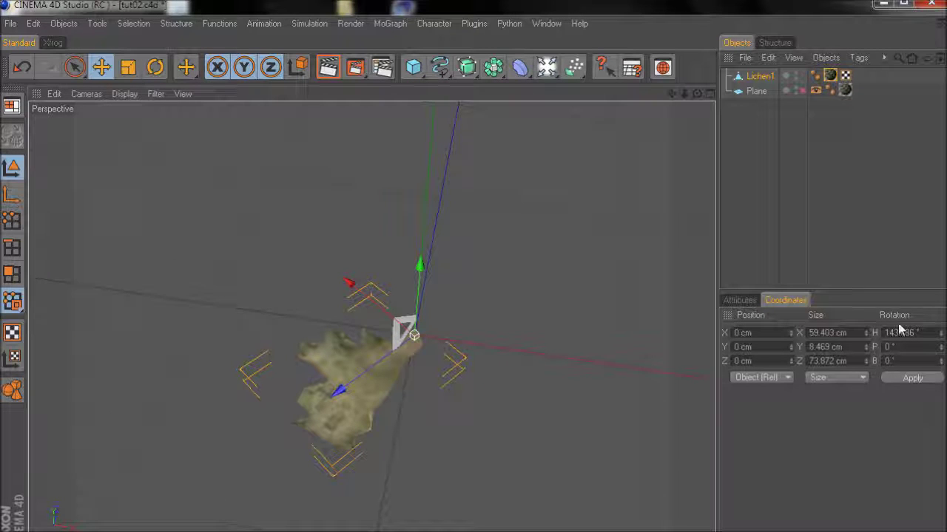
# - Set Lichen1's heading rotation to 0° and inspect the realigned lobe from above
pyautogui.click(899, 332)
pyautogui.write('0')
pyautogui.press('Return')
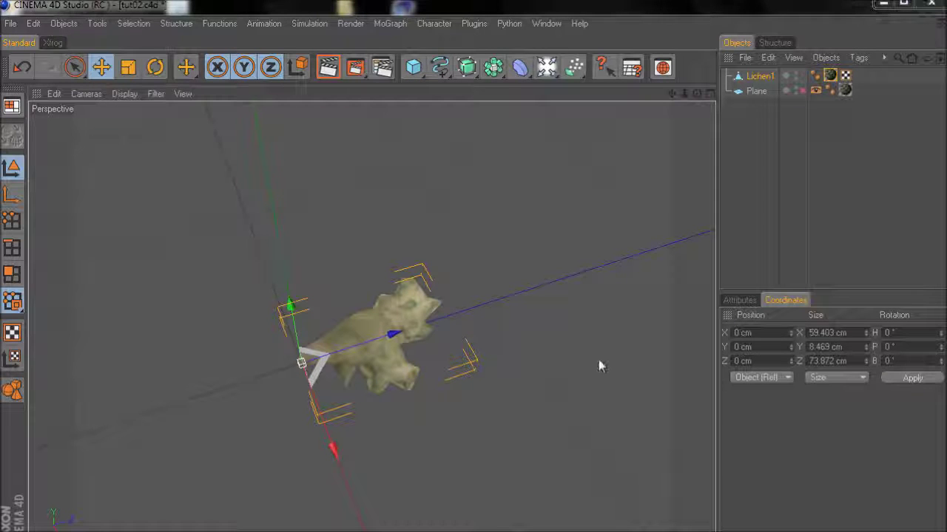
pyautogui.keyDown('alt'); pyautogui.moveTo(412, 350); pyautogui.dragTo(548, 316); pyautogui.keyUp('alt')
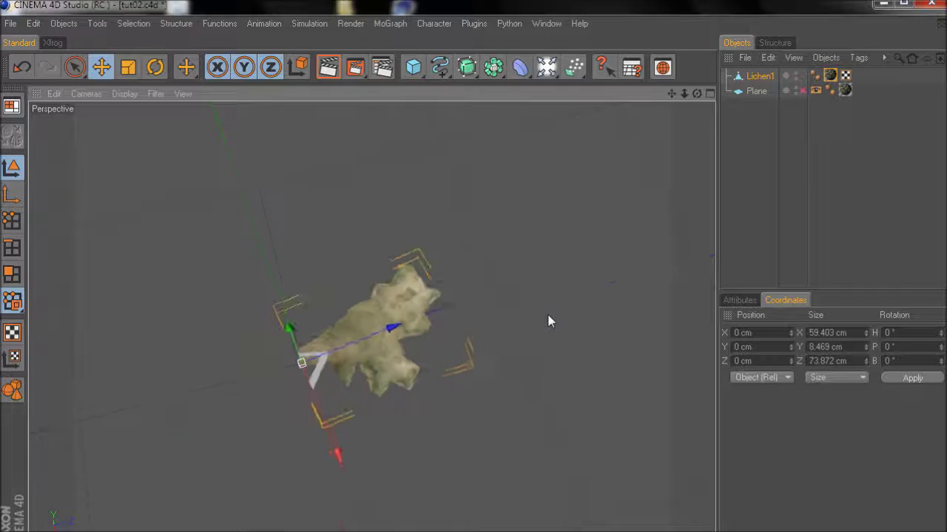
pyautogui.scroll(7, 548, 316)
pyautogui.scroll(-2, 548, 315)
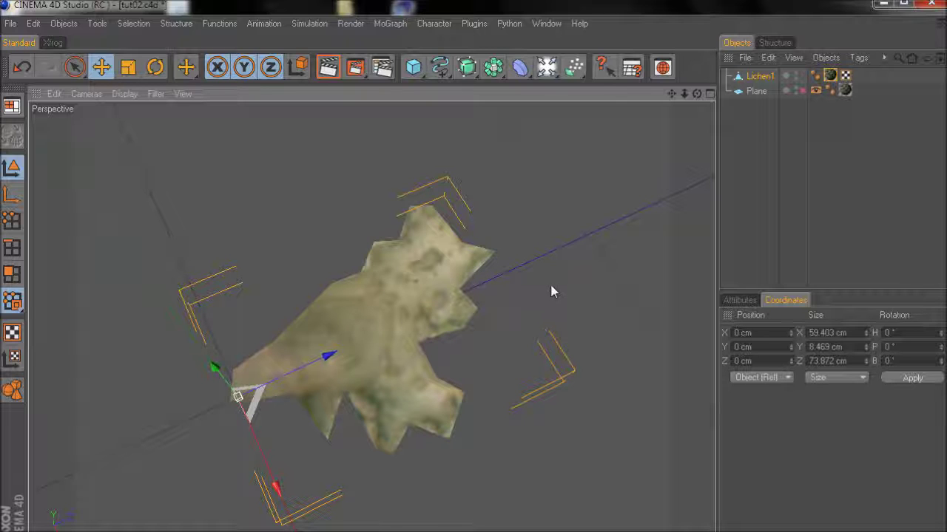
# - Examine the Lichen1 lobe in the Perspective view from several angles and distances, checking its stem axis against the world origin and Z direction
pyautogui.scroll(-5, 553, 305)
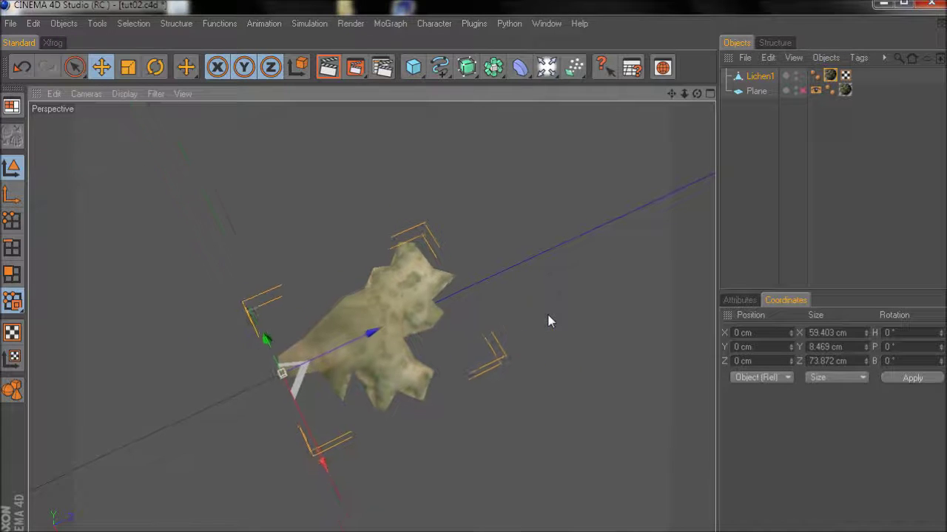
pyautogui.keyDown('alt'); pyautogui.moveTo(550, 323); pyautogui.dragTo(545, 281); pyautogui.keyUp('alt')
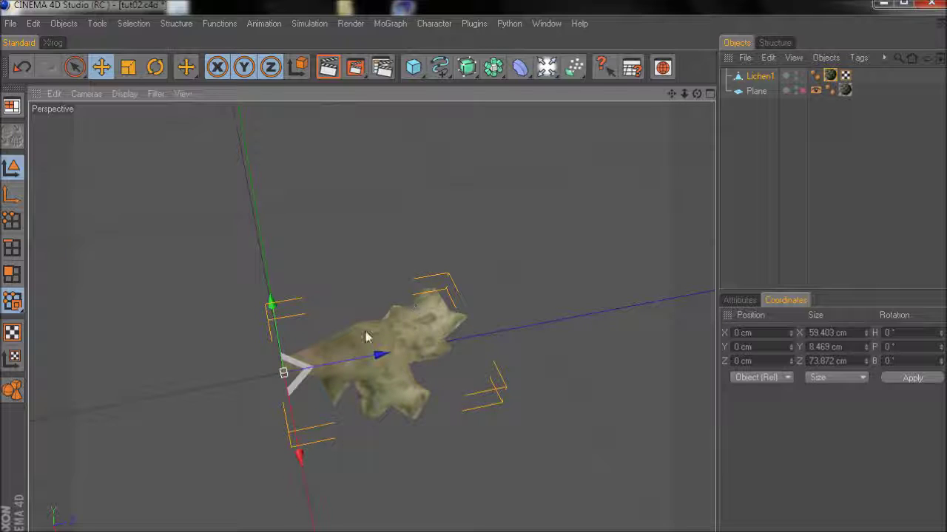
pyautogui.keyDown('alt'); pyautogui.moveTo(549, 321); pyautogui.dragTo(459, 355); pyautogui.keyUp('alt')
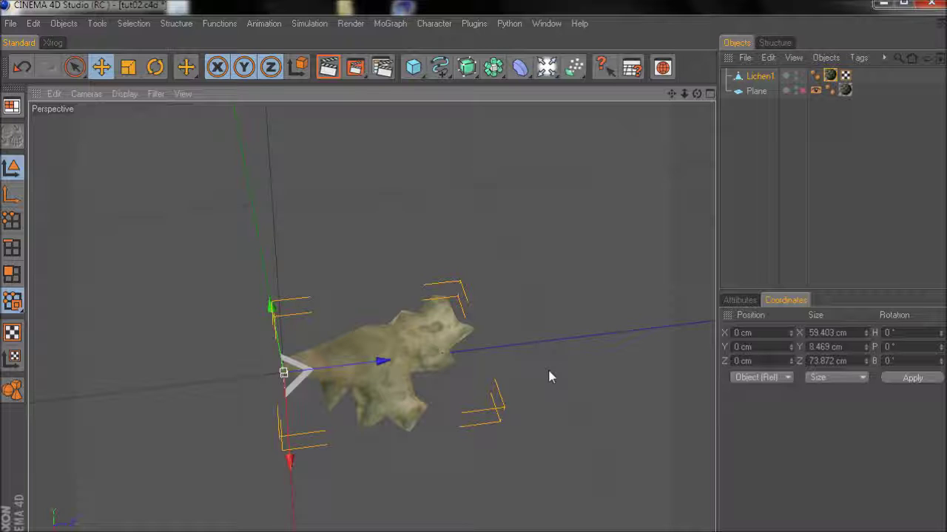
pyautogui.keyDown('alt'); pyautogui.moveTo(556, 372); pyautogui.dragTo(501, 360); pyautogui.keyUp('alt')
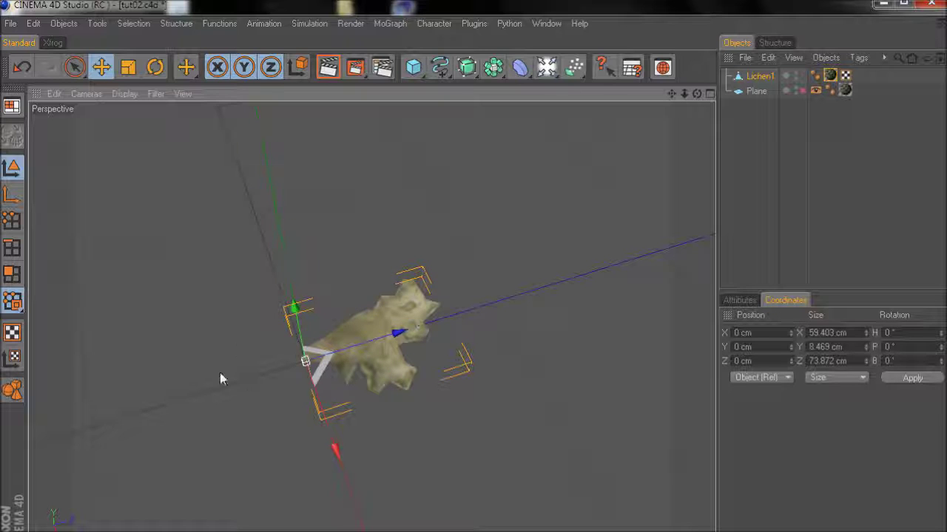
pyautogui.keyDown('alt'); pyautogui.moveTo(393, 266); pyautogui.dragTo(549, 321); pyautogui.keyUp('alt')
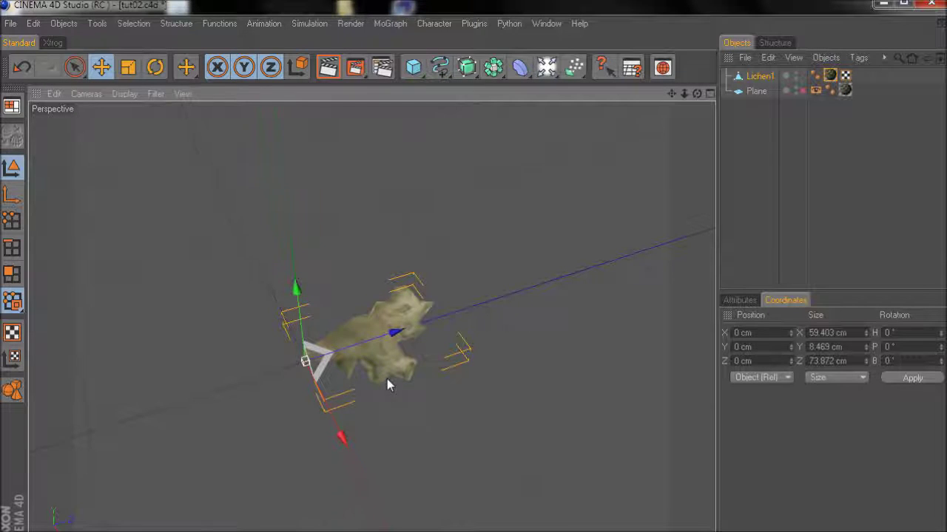
pyautogui.keyDown('alt'); pyautogui.moveTo(389, 386); pyautogui.dragTo(550, 320); pyautogui.keyUp('alt')
pyautogui.keyDown('alt'); pyautogui.moveTo(548, 316); pyautogui.dragTo(388, 379, button='right'); pyautogui.keyUp('alt')
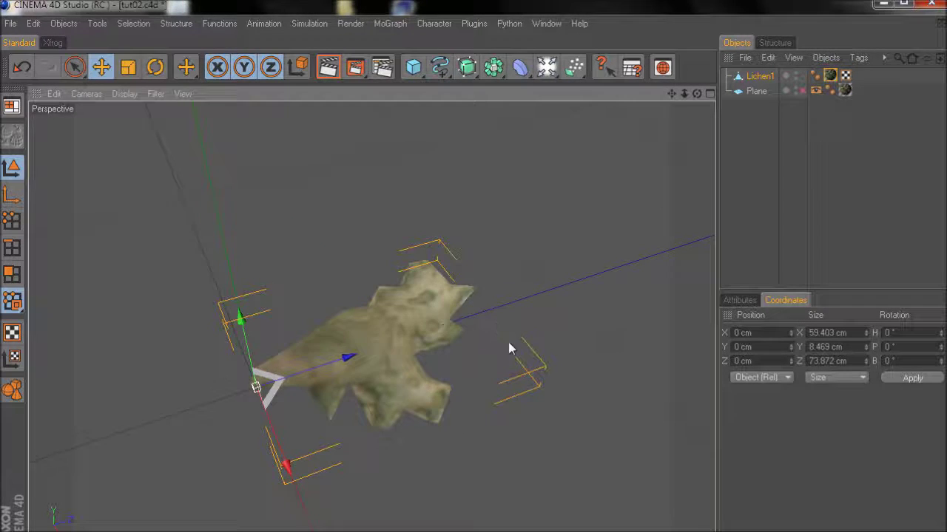
pyautogui.keyDown('alt'); pyautogui.moveTo(508, 342); pyautogui.dragTo(548, 316, button='right'); pyautogui.keyUp('alt')
pyautogui.keyDown('alt'); pyautogui.moveTo(549, 321); pyautogui.dragTo(488, 392); pyautogui.keyUp('alt')
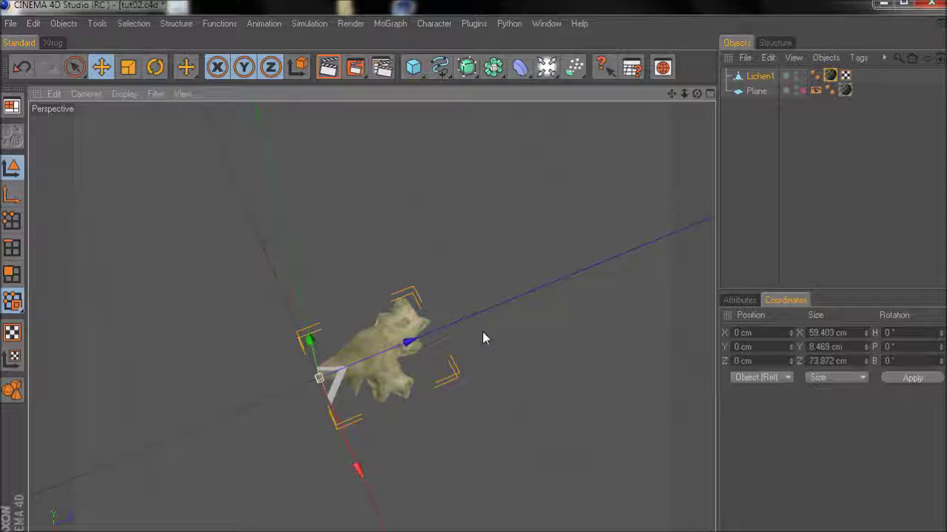
pyautogui.keyDown('alt'); pyautogui.moveTo(548, 315); pyautogui.dragTo(548, 316); pyautogui.keyUp('alt')
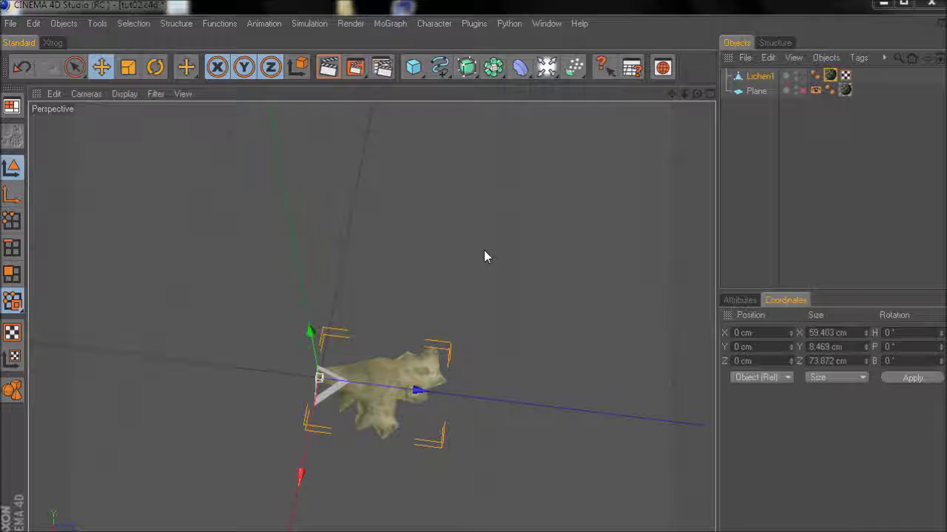
pyautogui.keyDown('alt'); pyautogui.moveTo(547, 316); pyautogui.dragTo(548, 320); pyautogui.keyUp('alt')
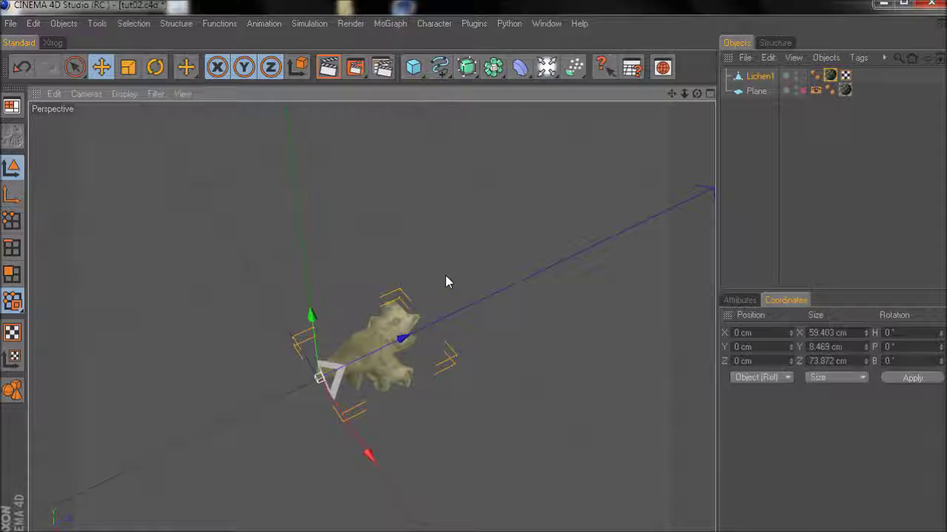